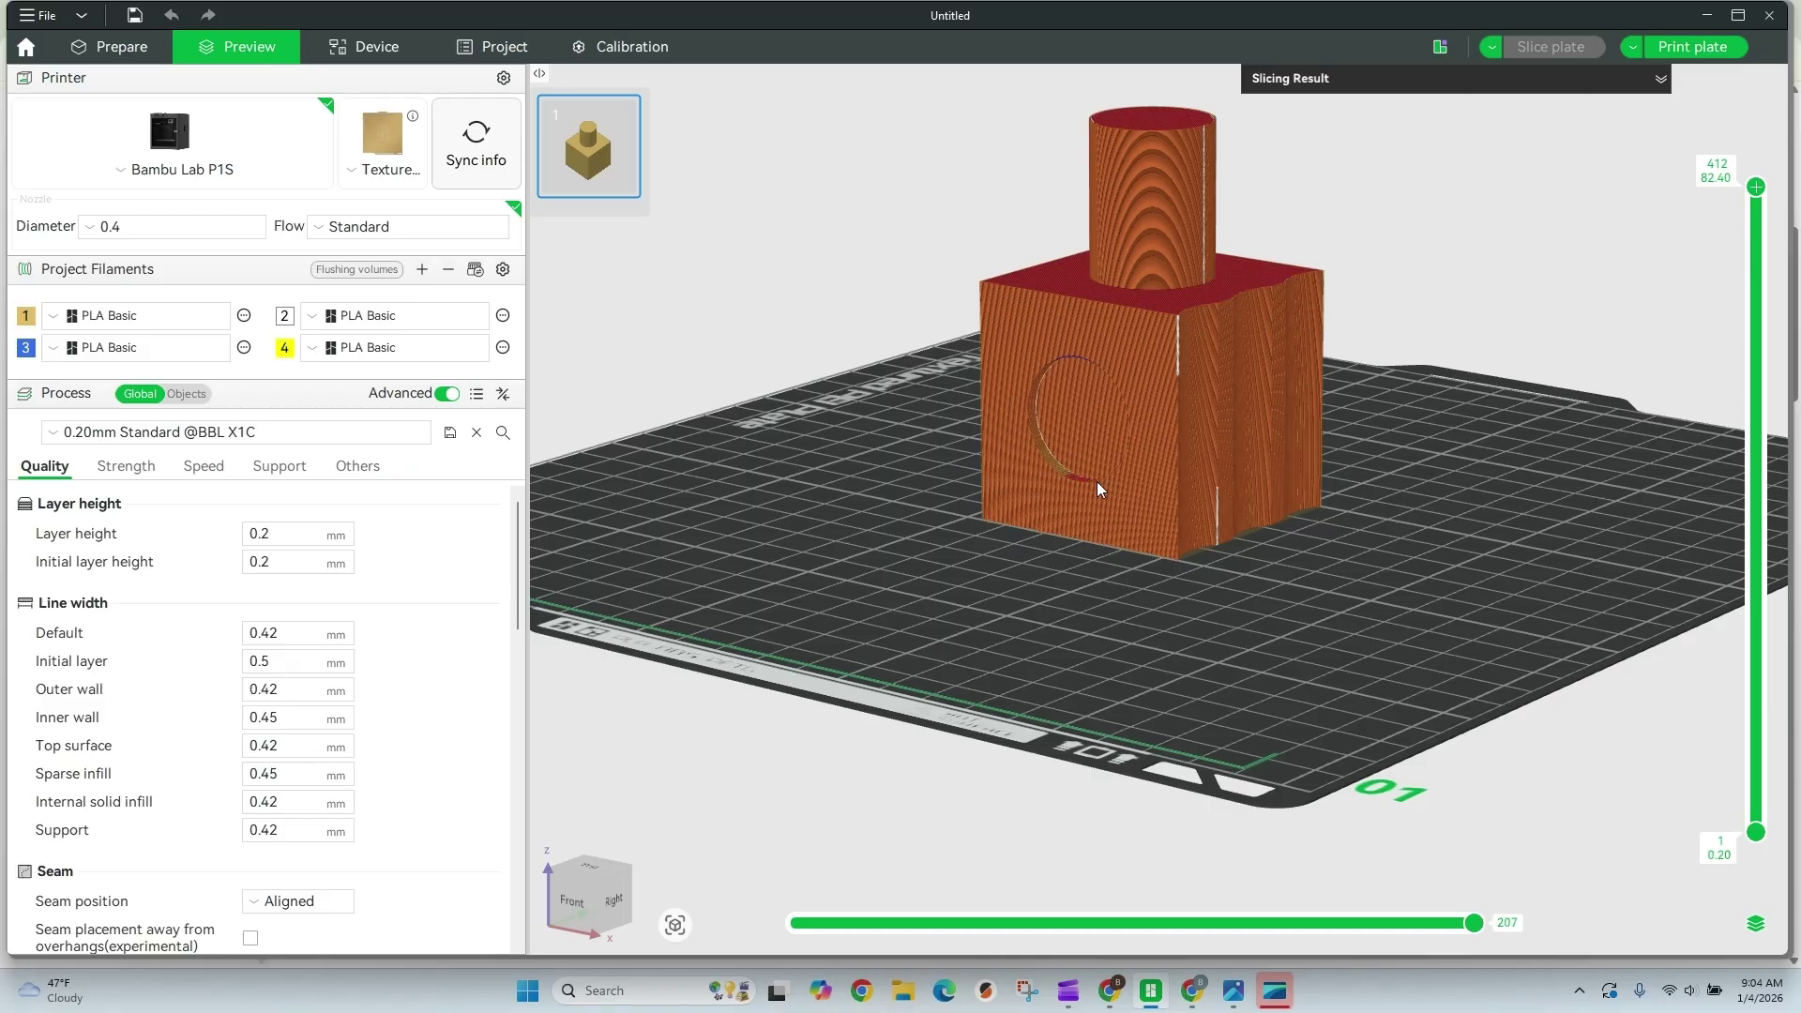
Scrub the layer slider down and back up through the box and cylinder to the top layer
left_click_drag(1734, 192, 1767, 530)
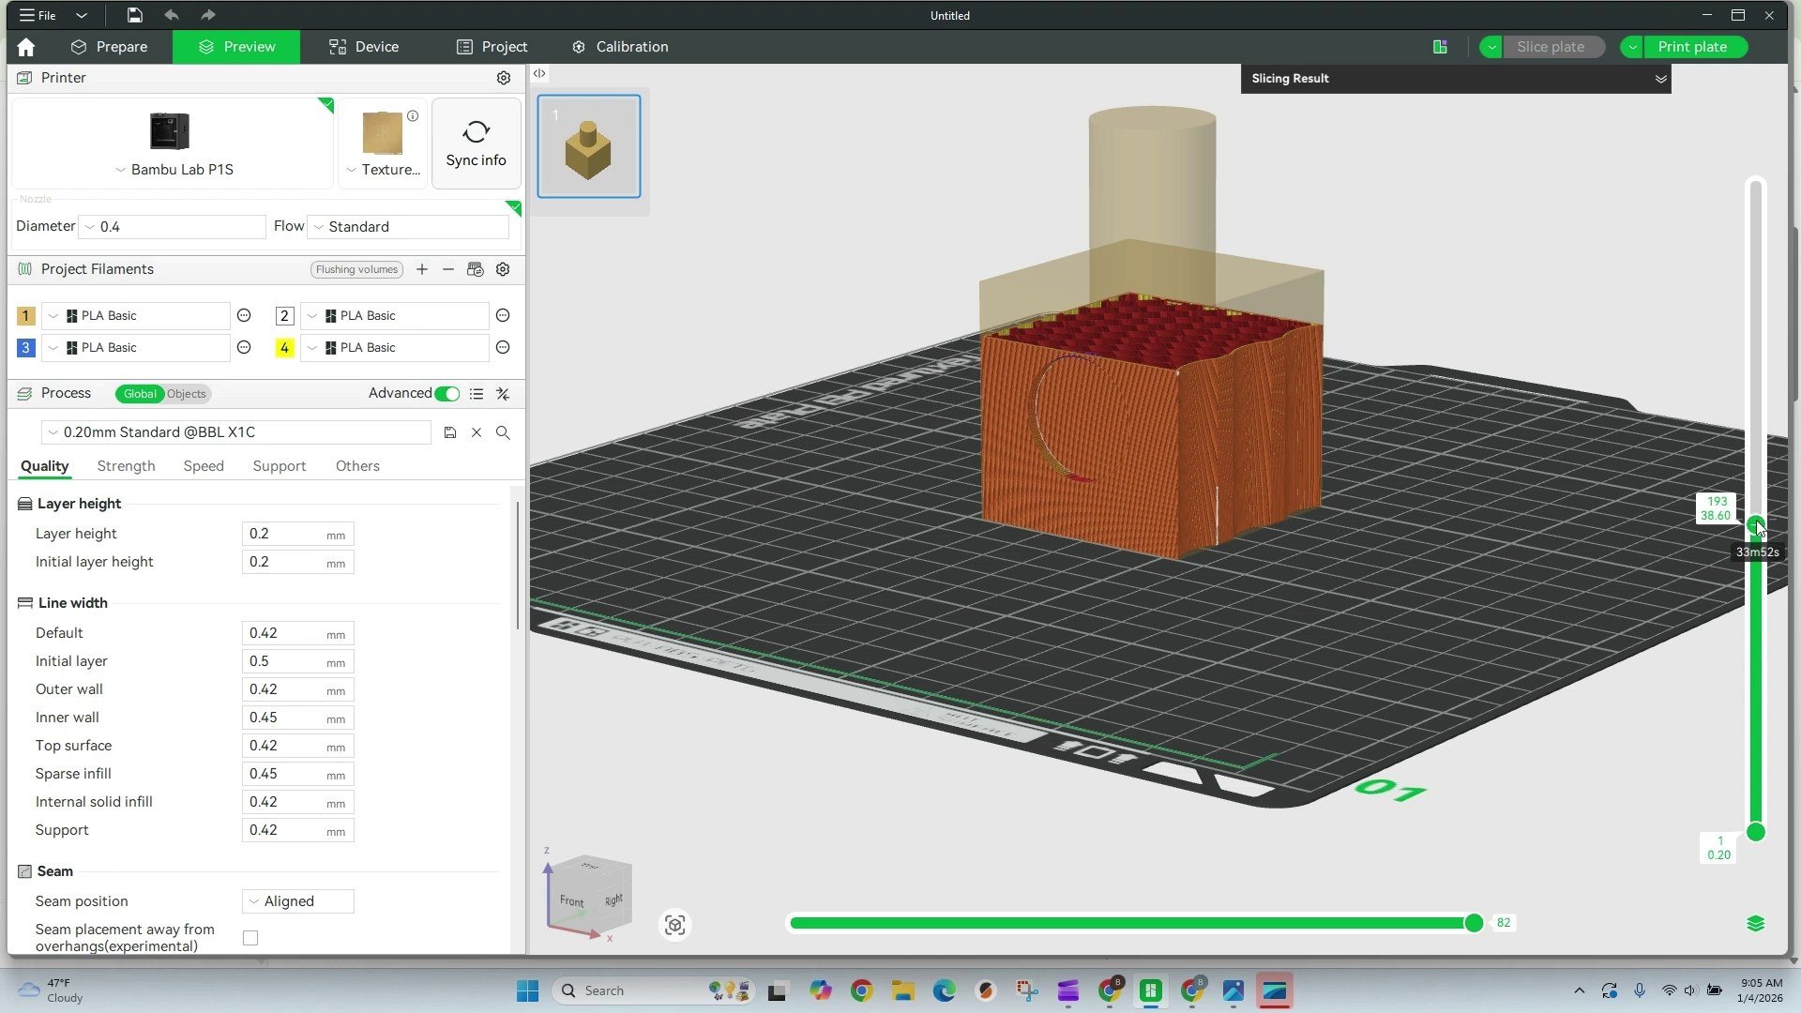
left_click_drag(1757, 526, 1757, 387)
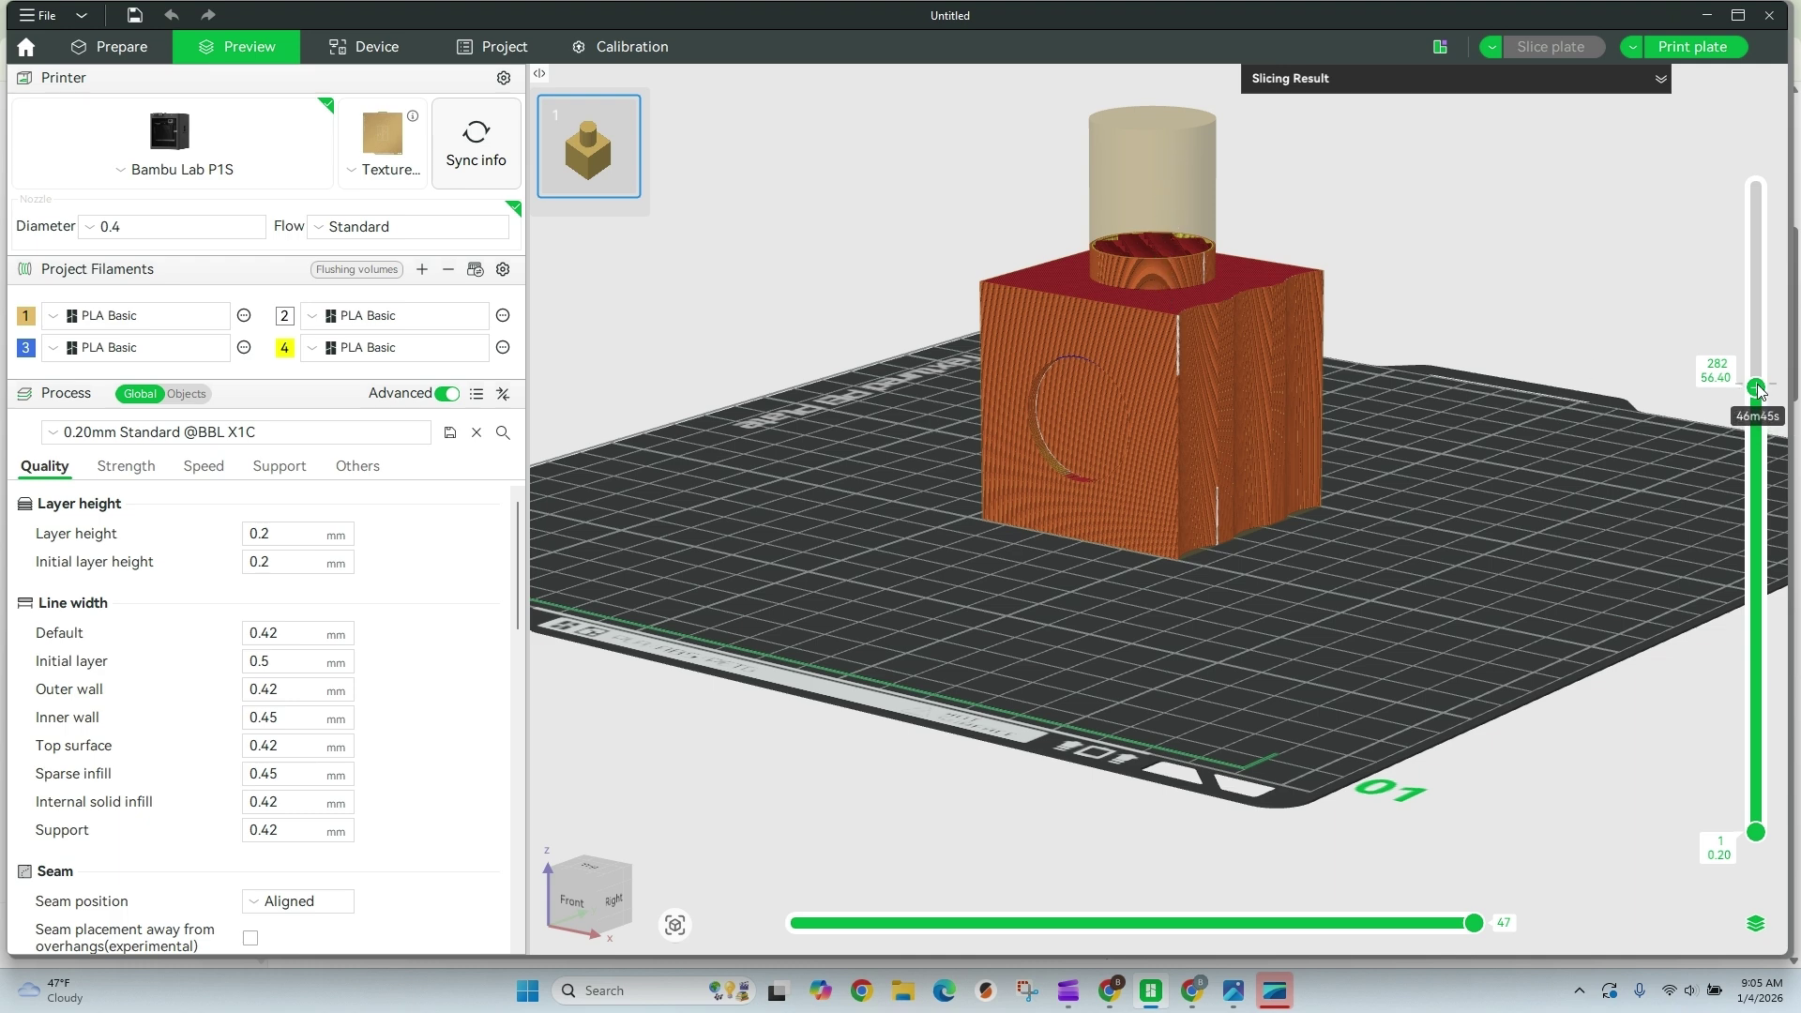
left_click_drag(1757, 387, 1757, 237)
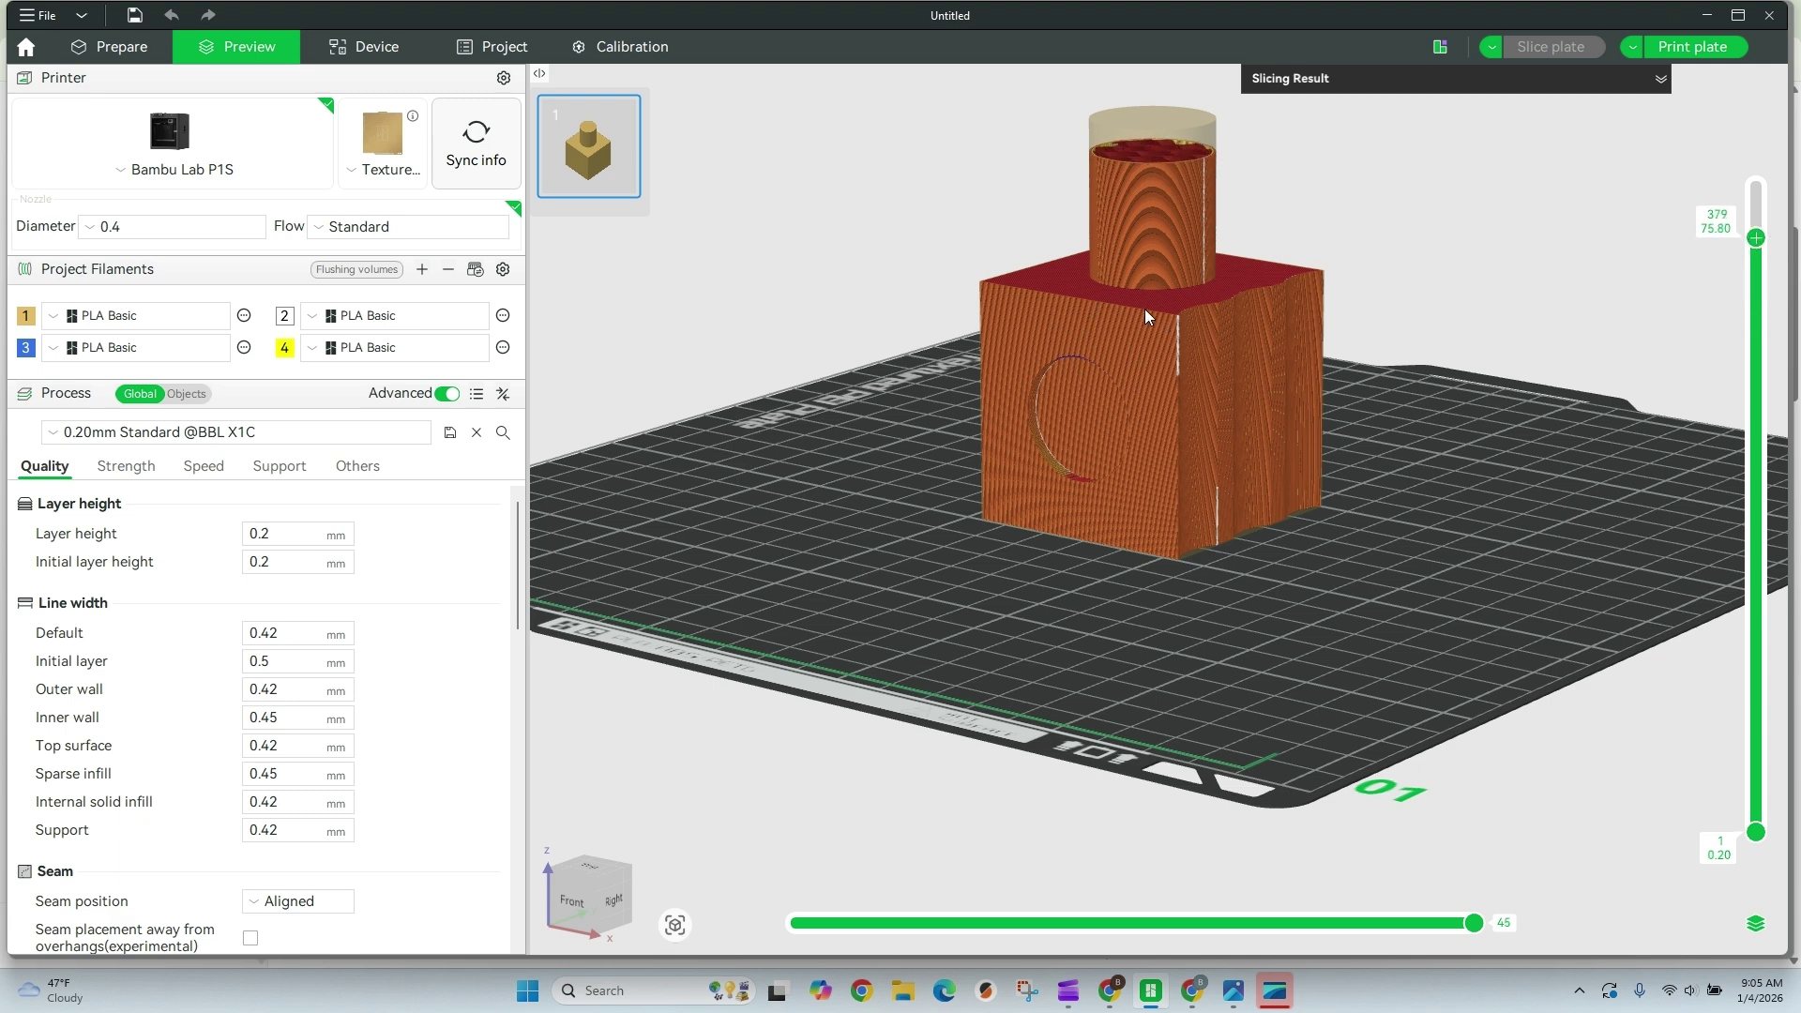
key("Up")
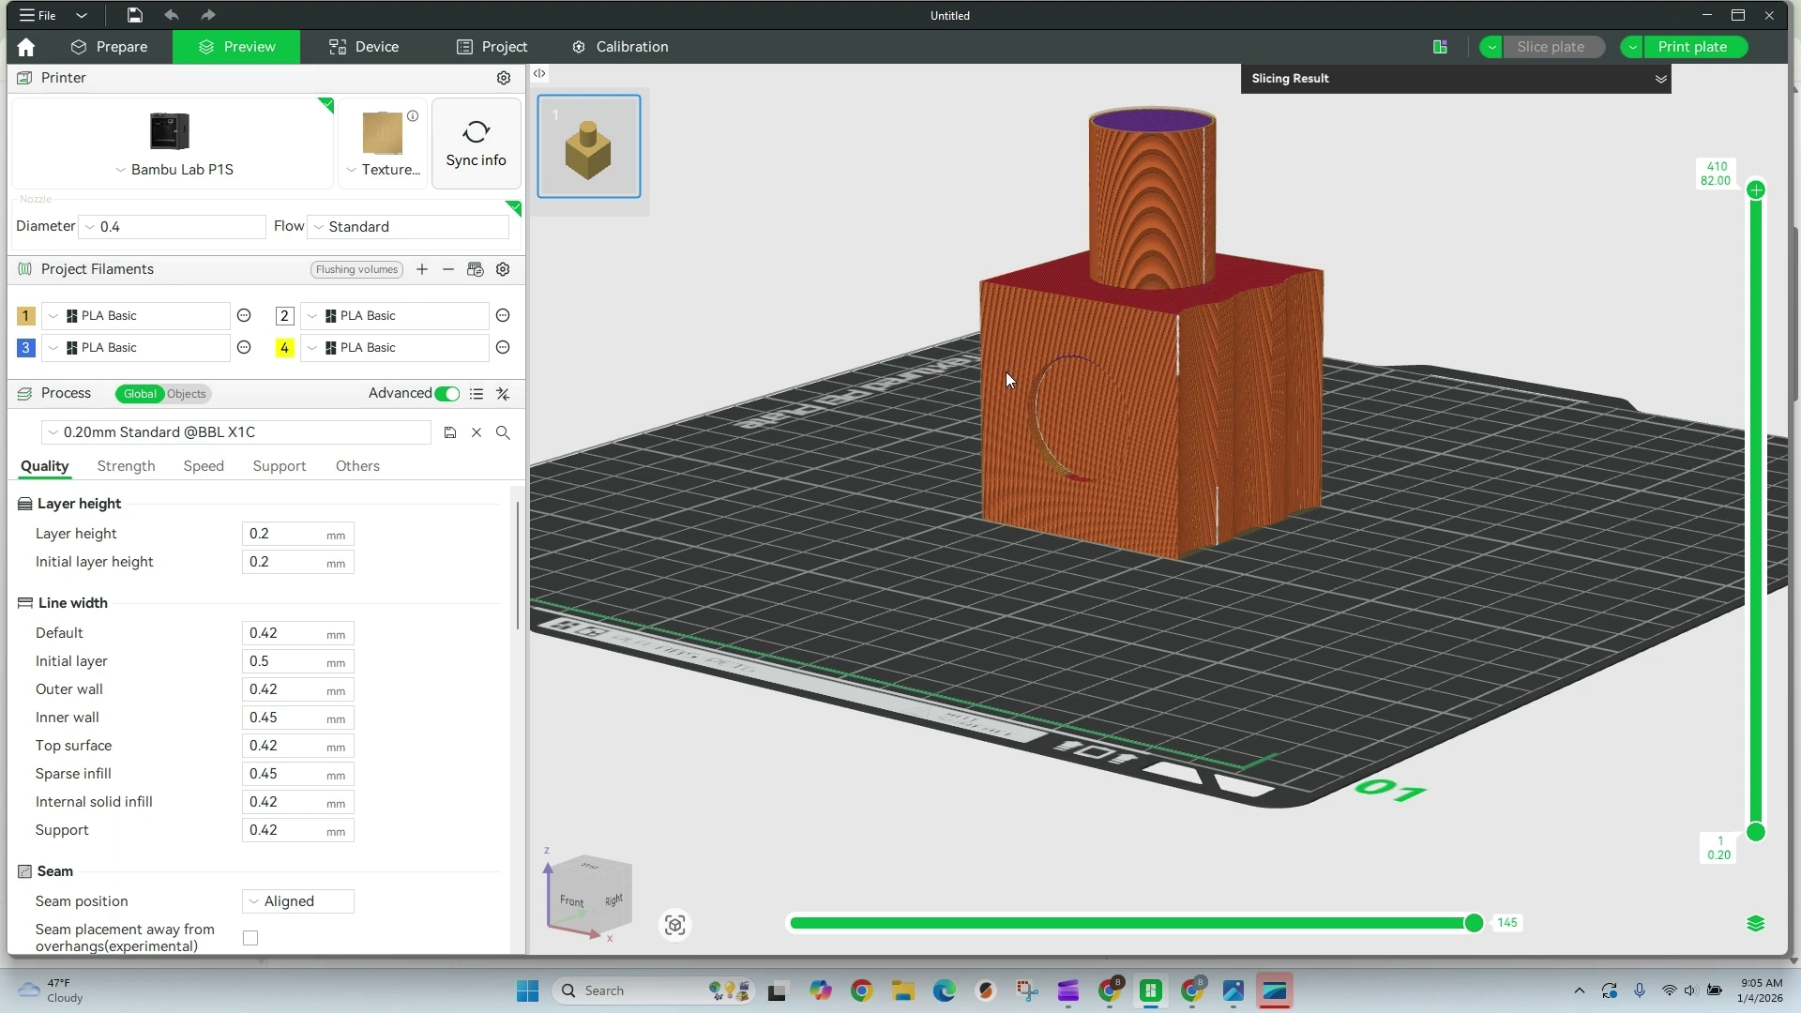
Return to Prepare, scroll the process settings, and open filament 1's '...' options menu
left_click(114, 47)
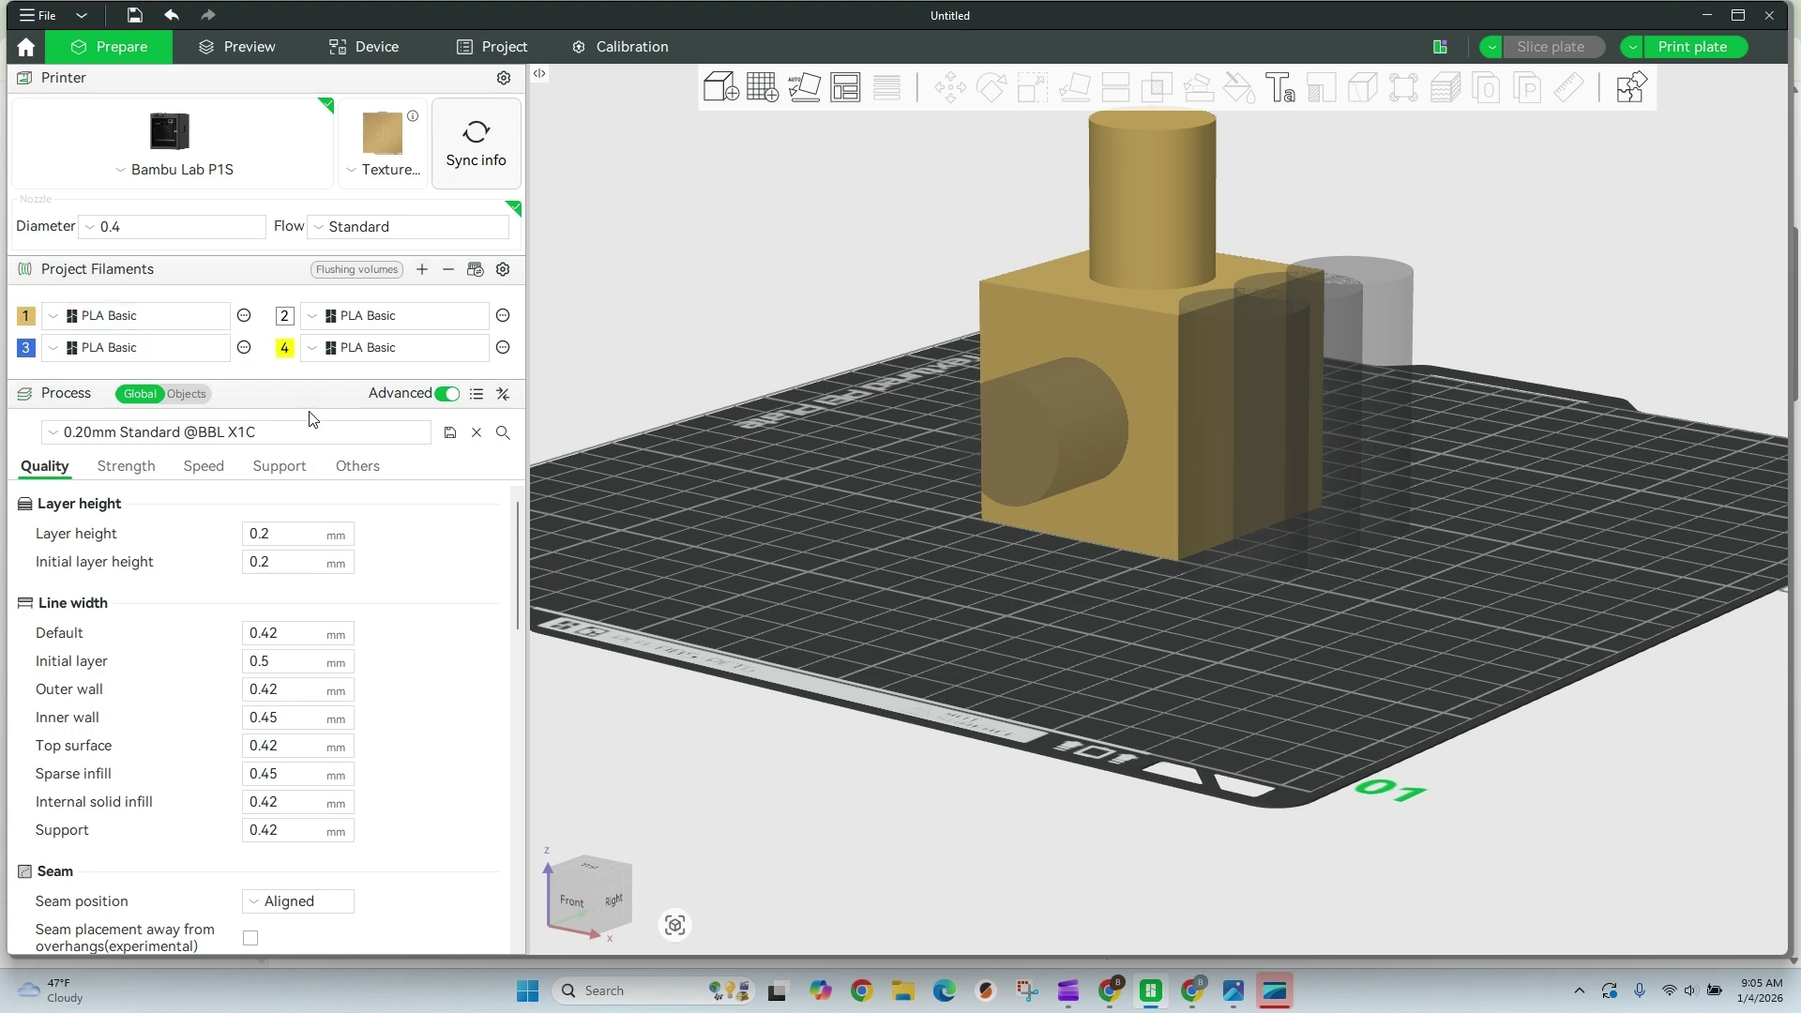
scroll(283, 715, "down", 5)
scroll(309, 807, "down", 6)
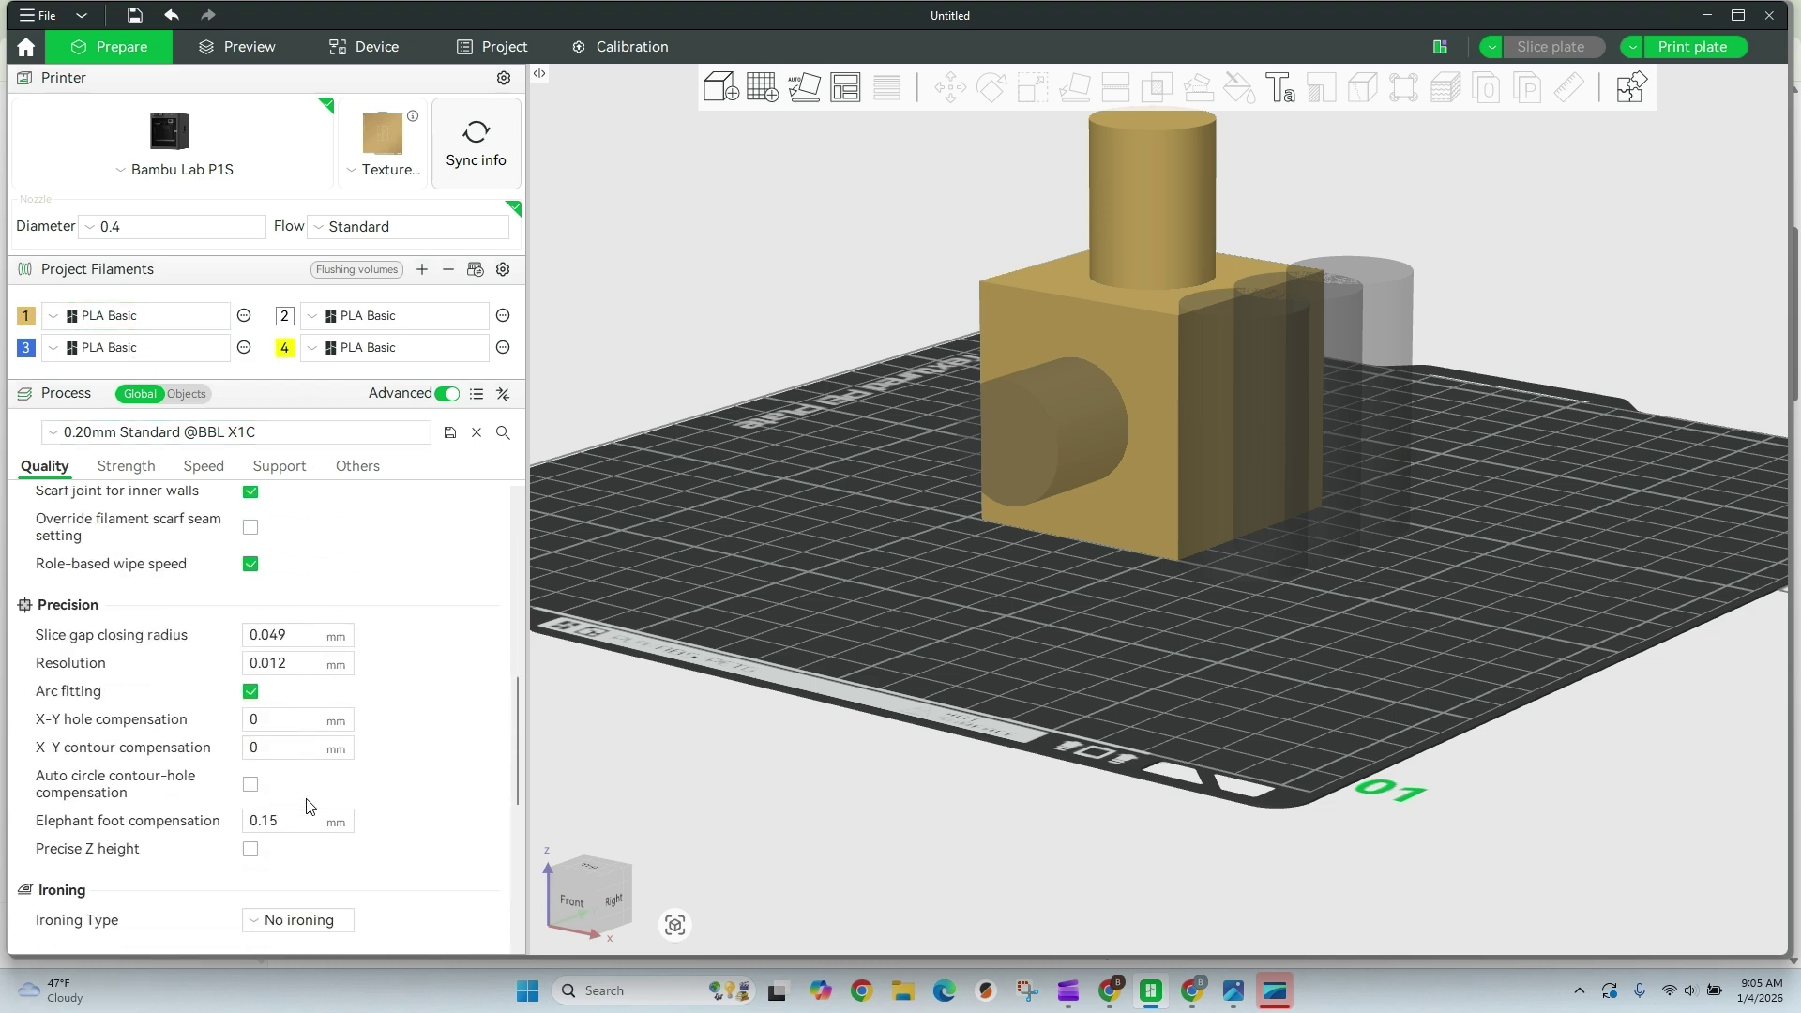
scroll(305, 795, "up", 2)
scroll(305, 794, "up", 9)
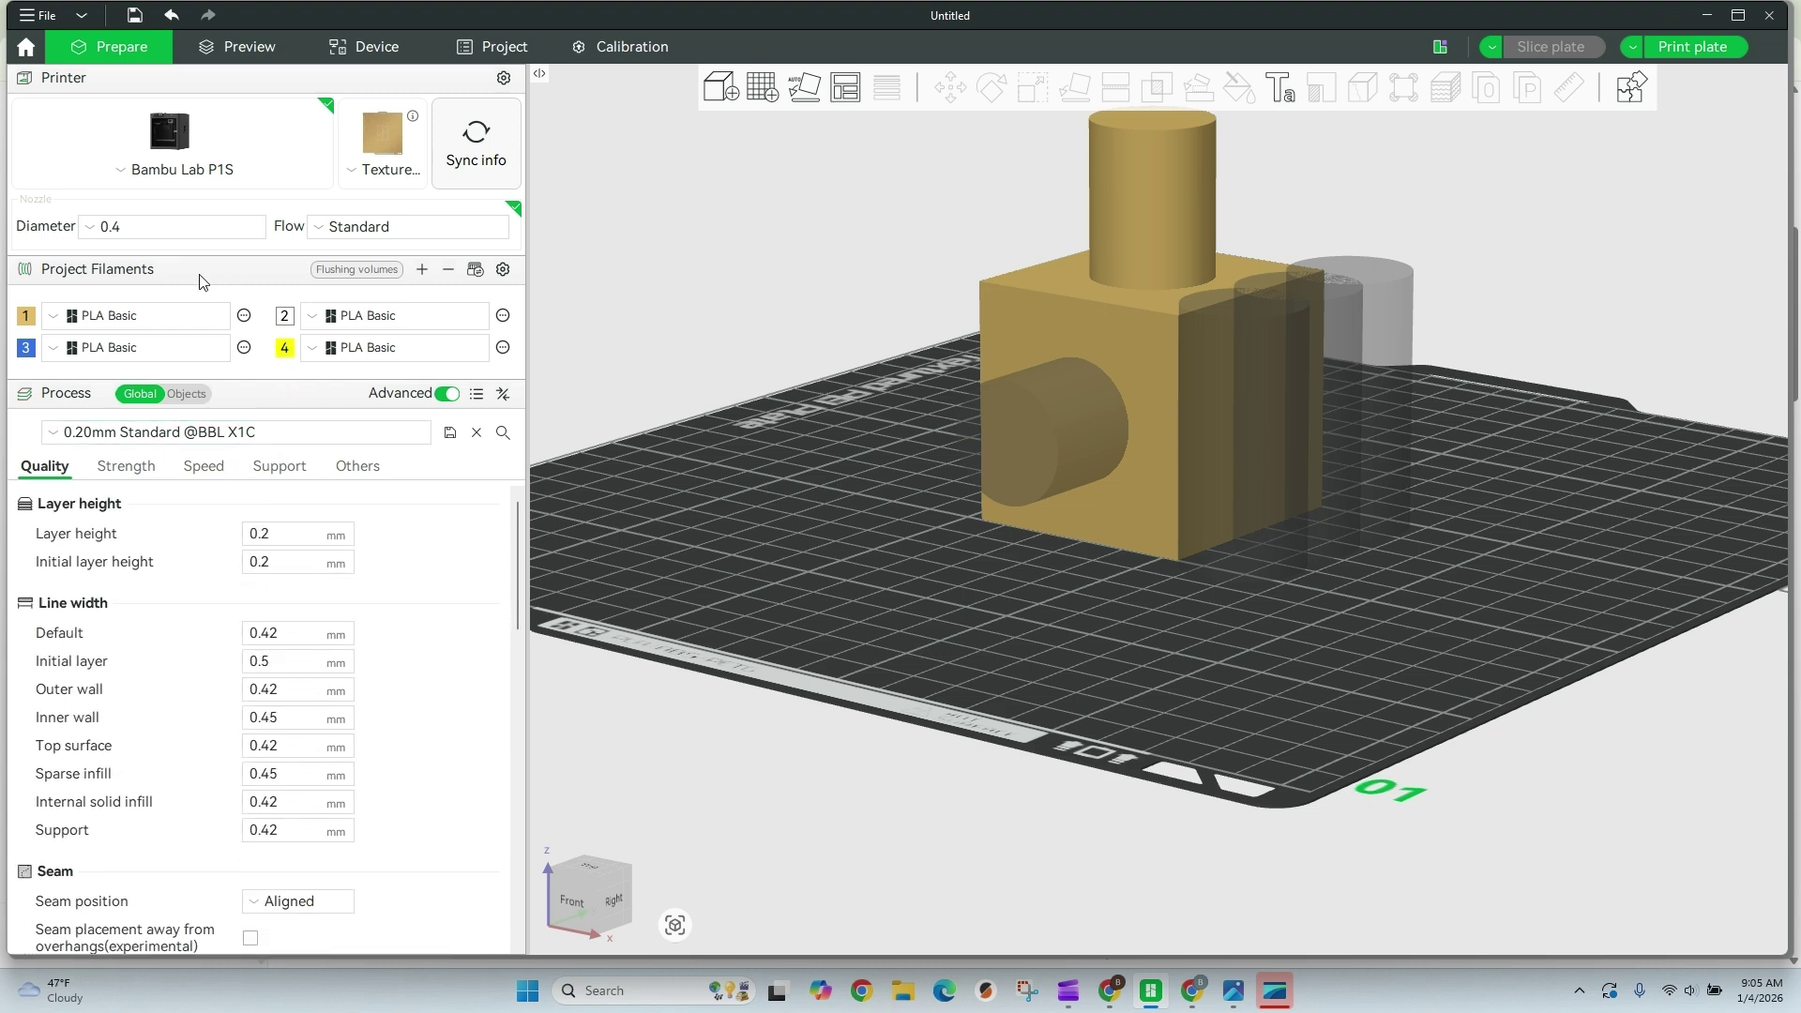
left_click(244, 316)
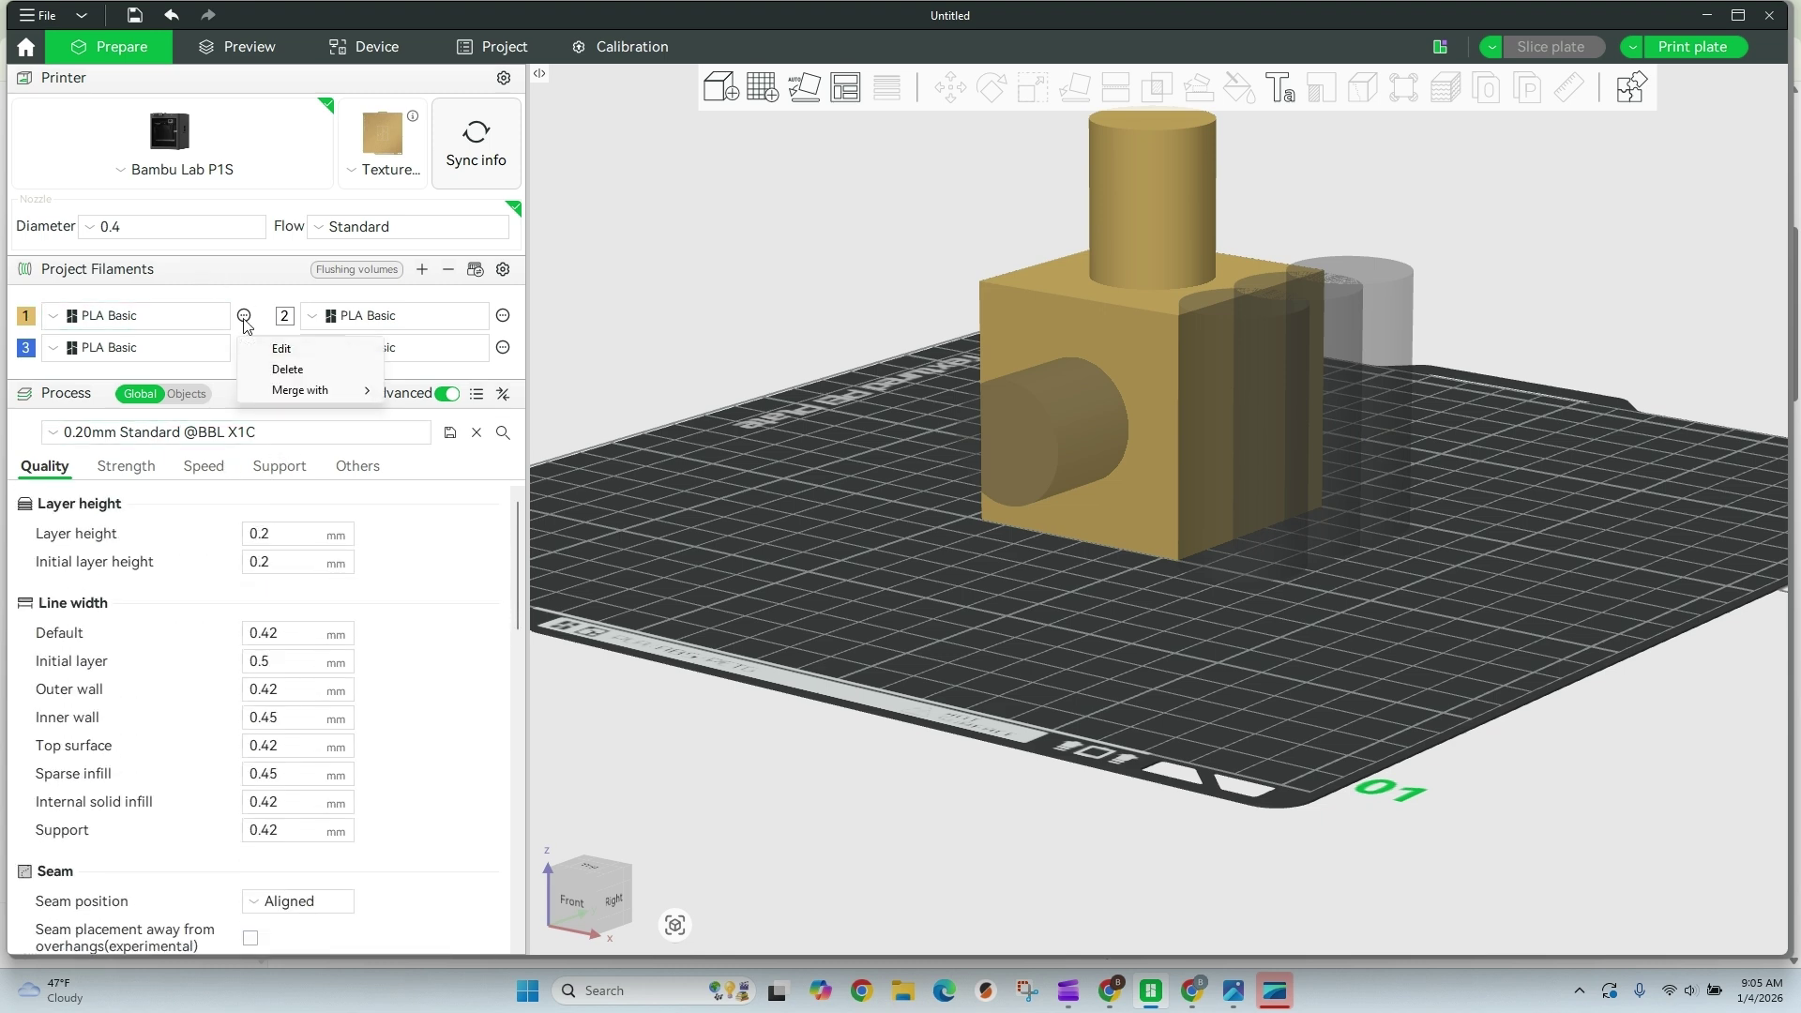
Edit the first filament and set the Other layers nozzle temperature to 215 °C
left_click(281, 349)
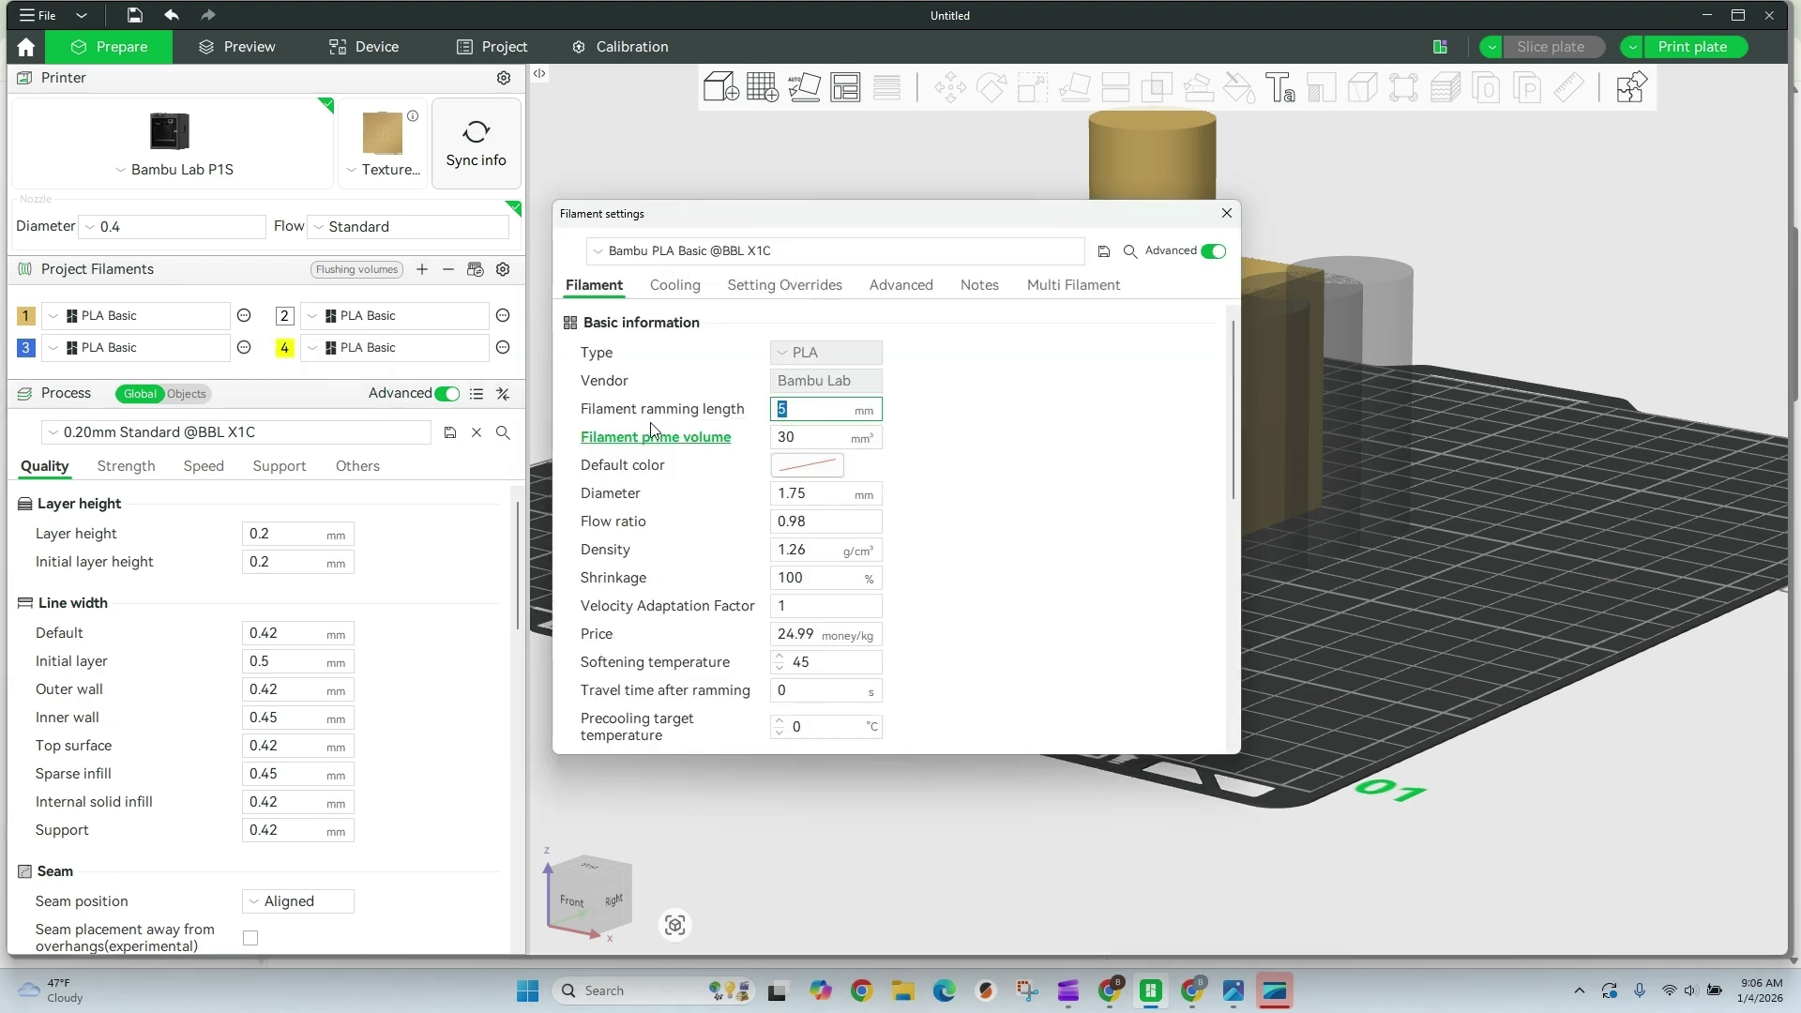
scroll(777, 455, "down", 2)
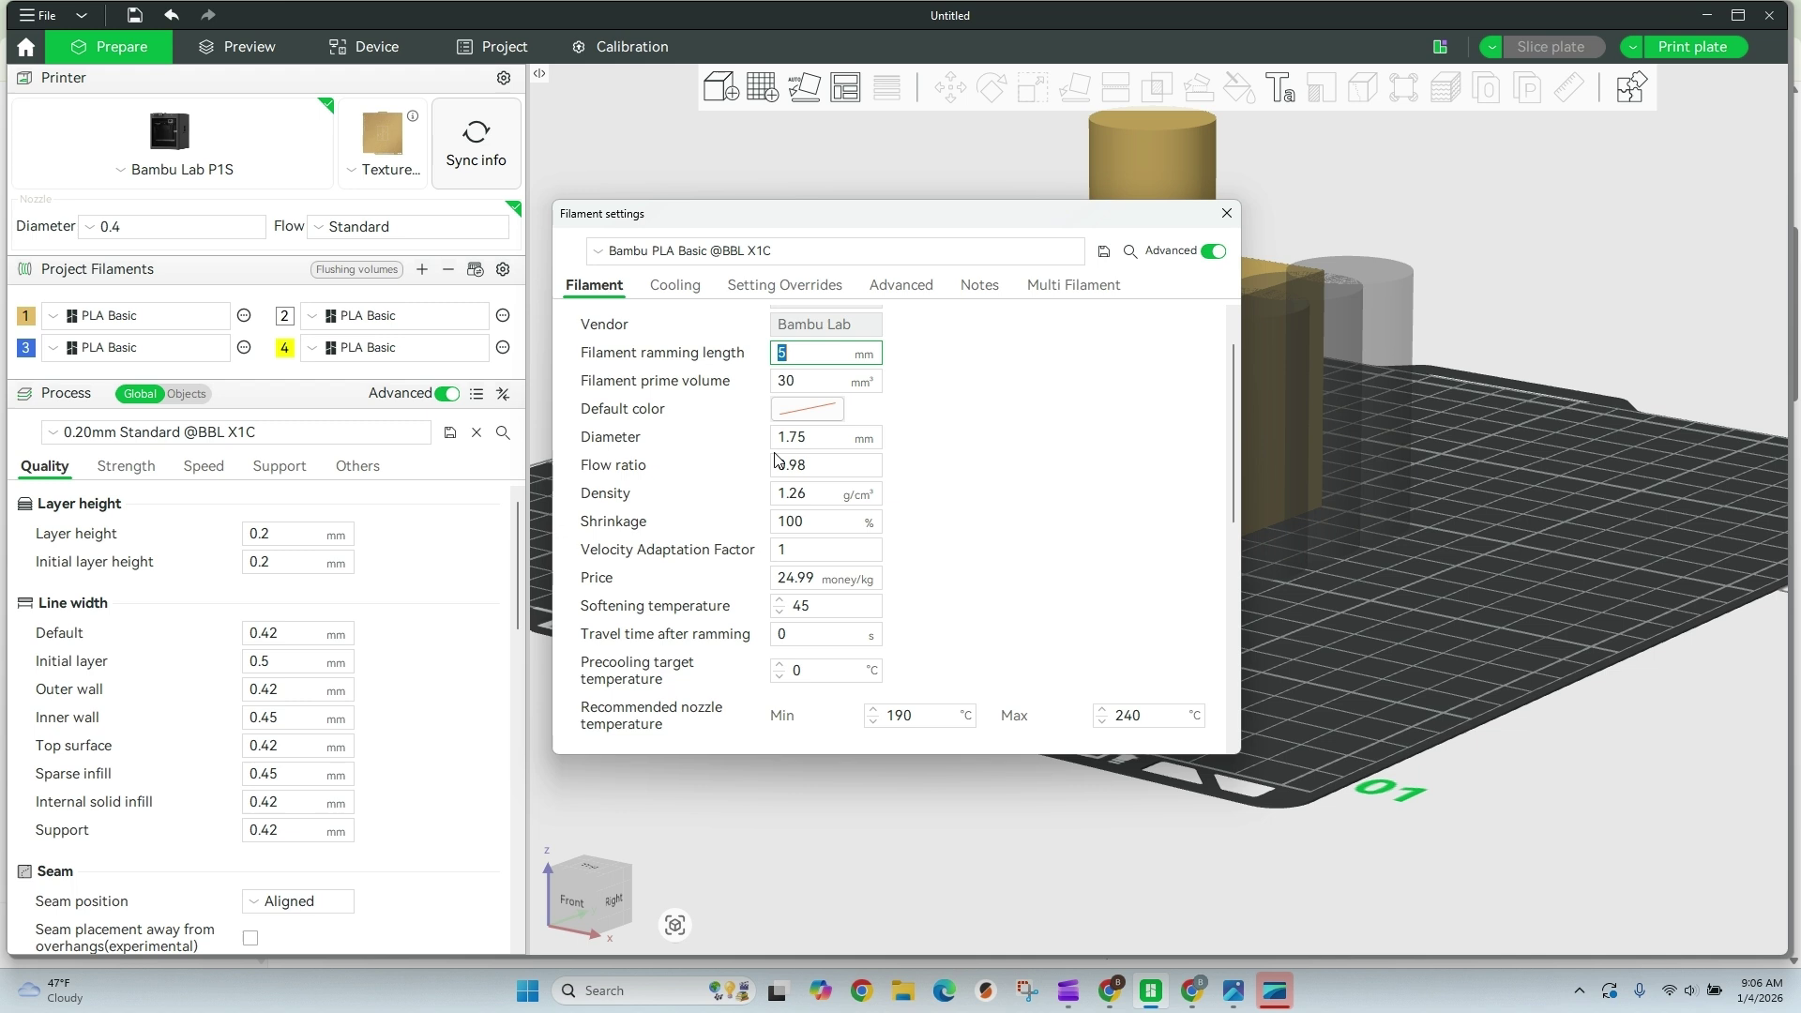
scroll(783, 443, "down", 5)
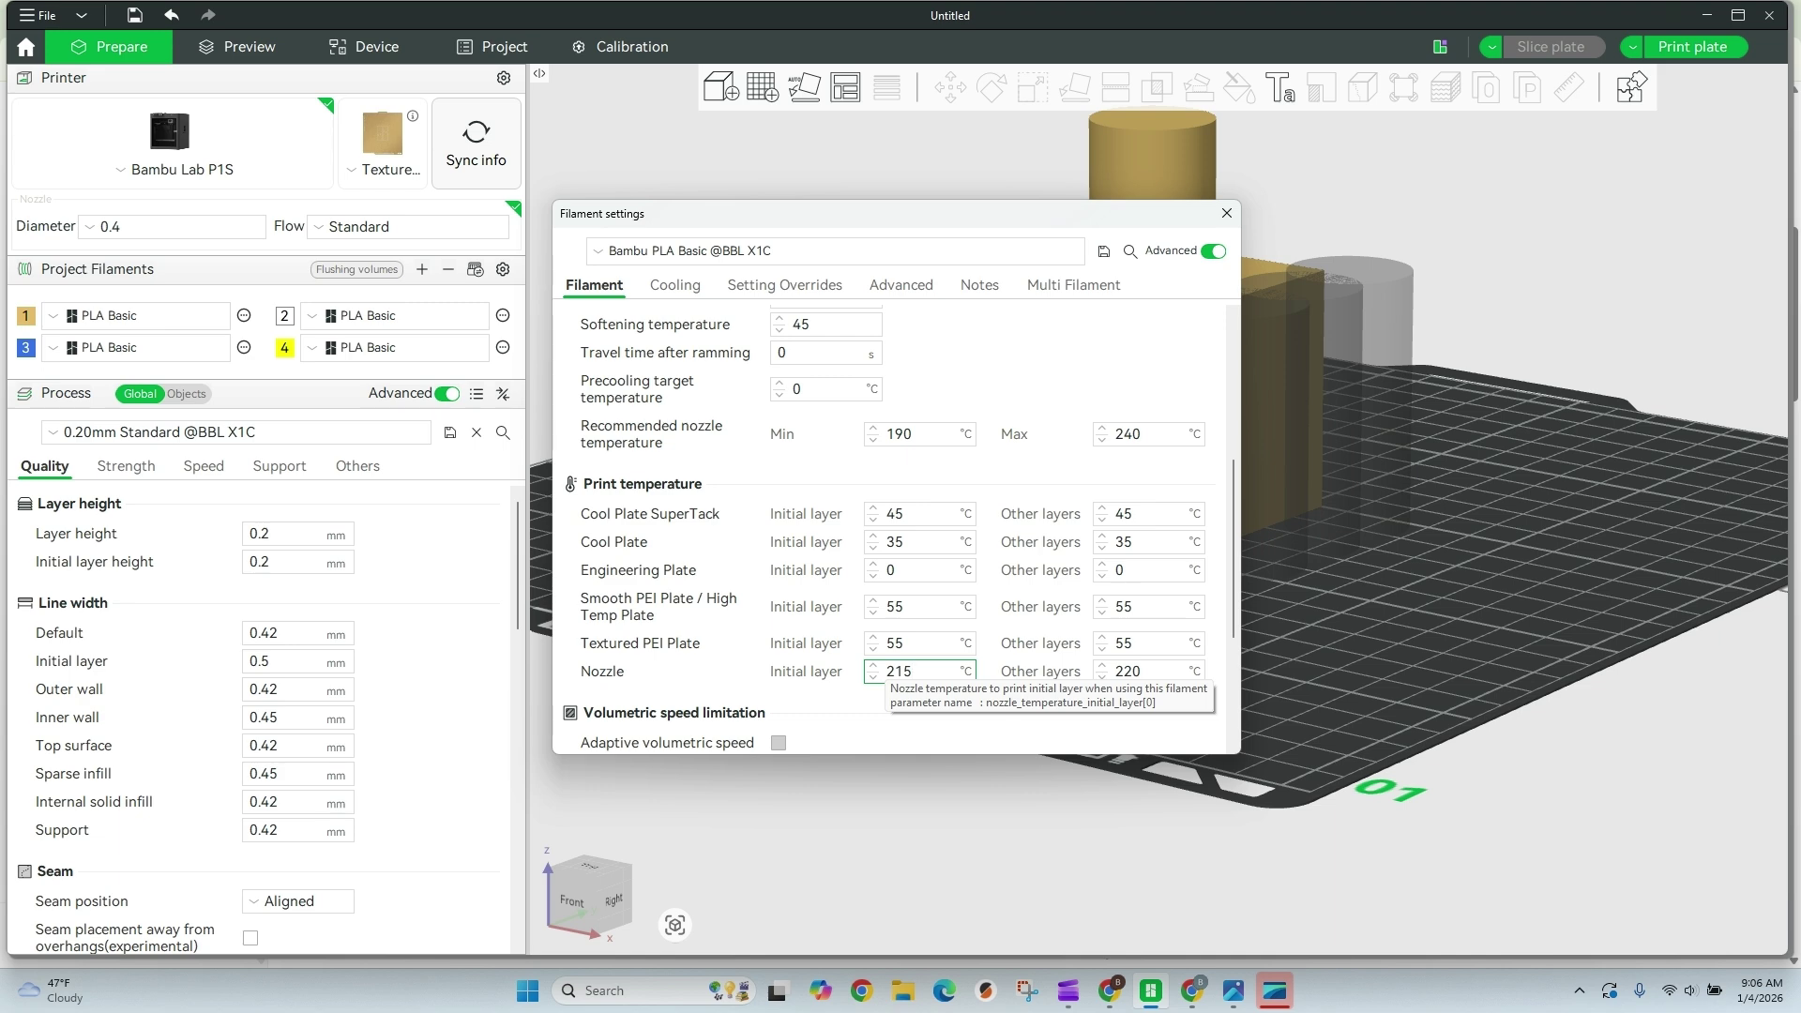
left_click(1148, 671)
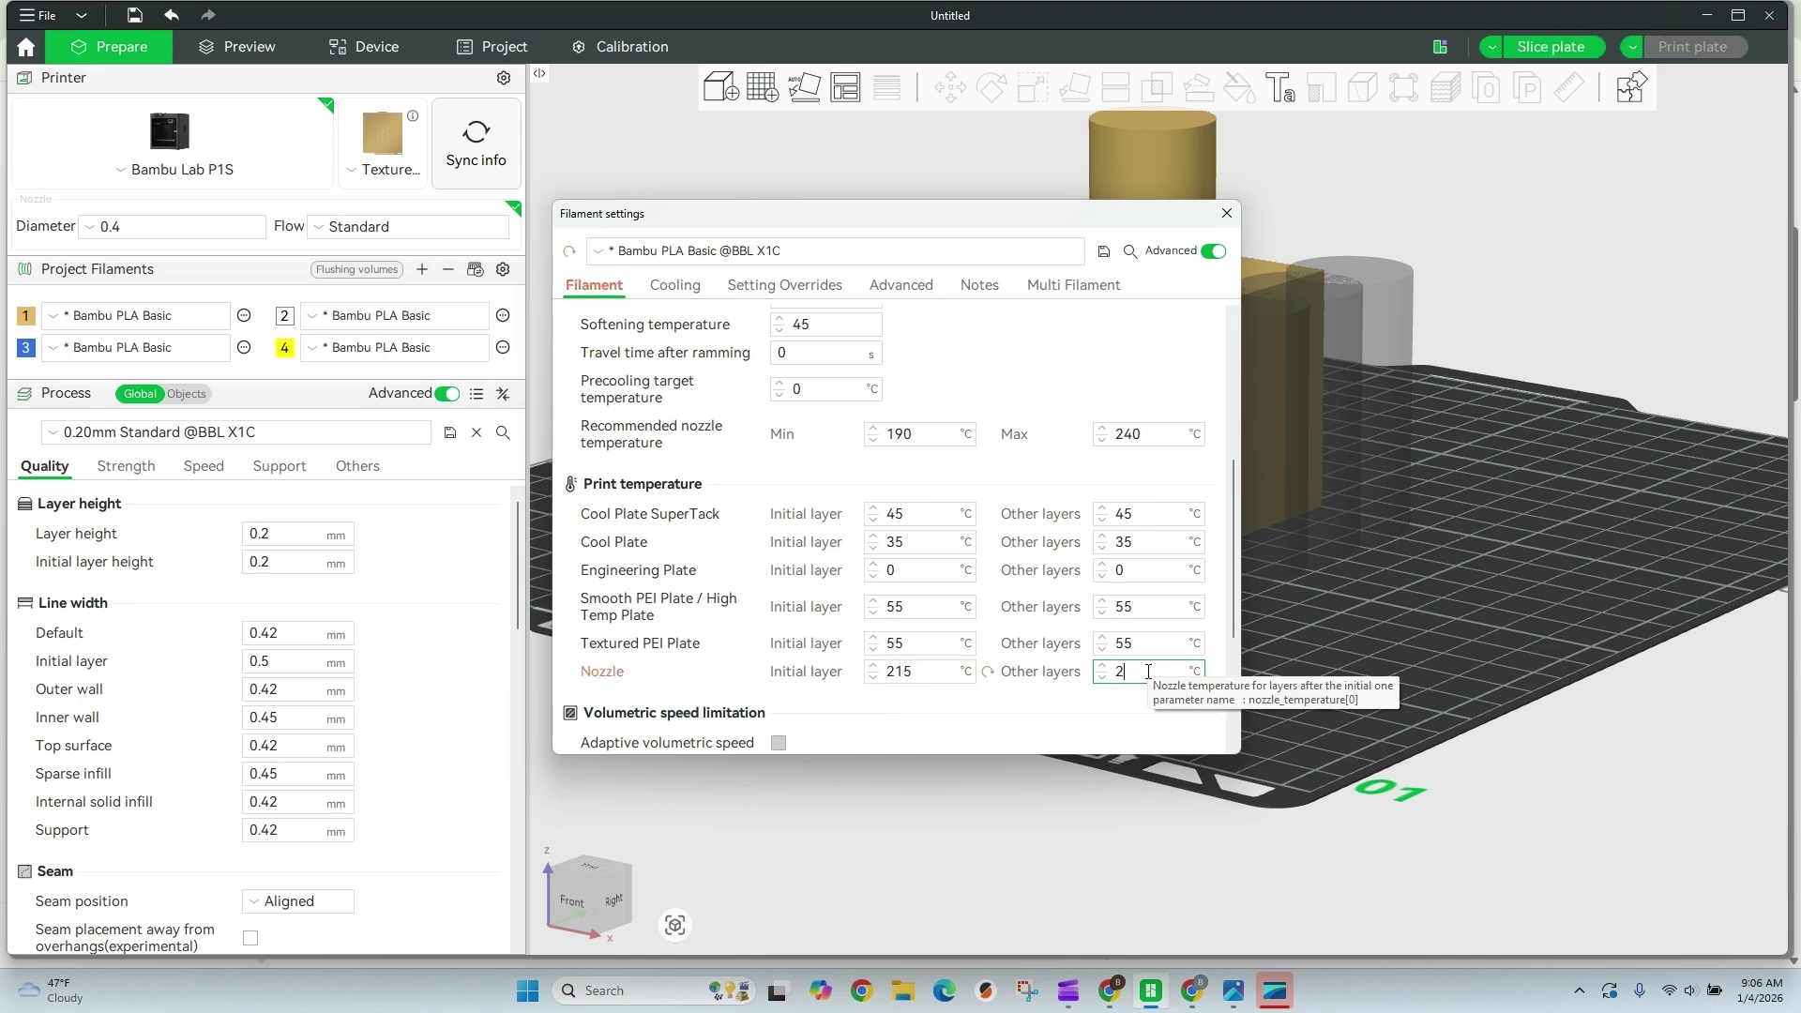
type("215")
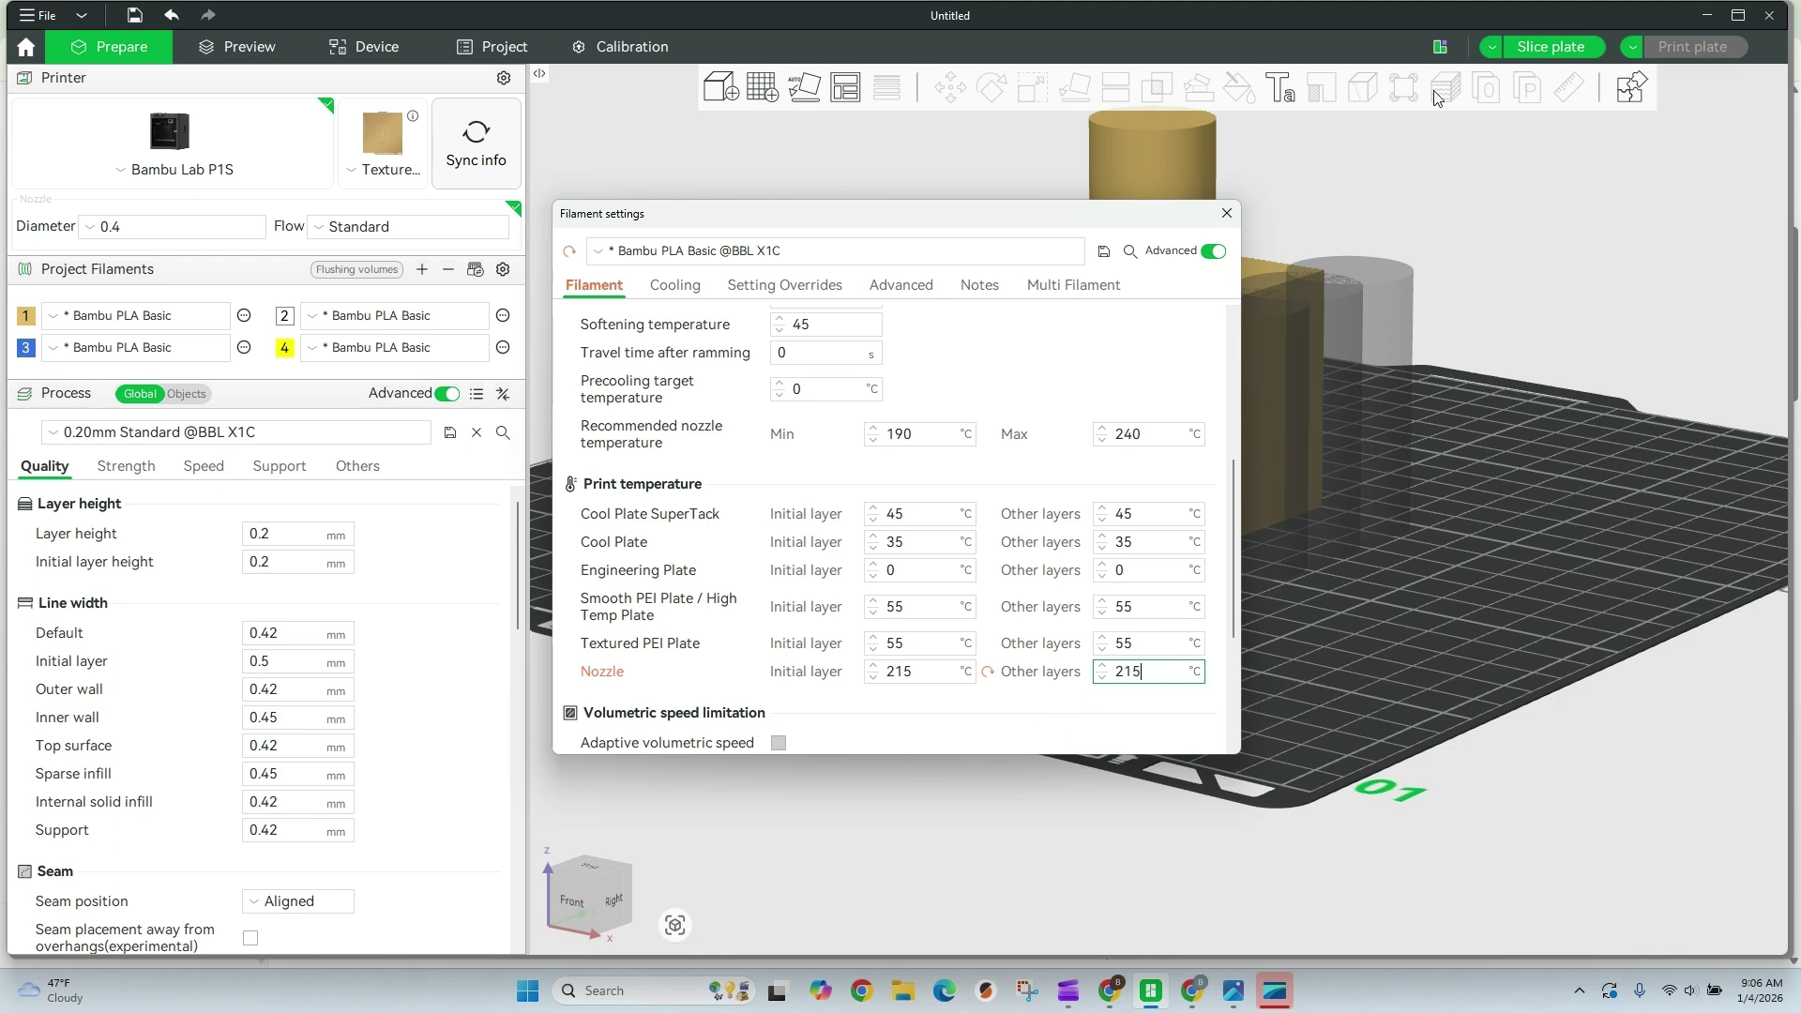
left_click(1011, 713)
scroll(974, 549, "down", 3)
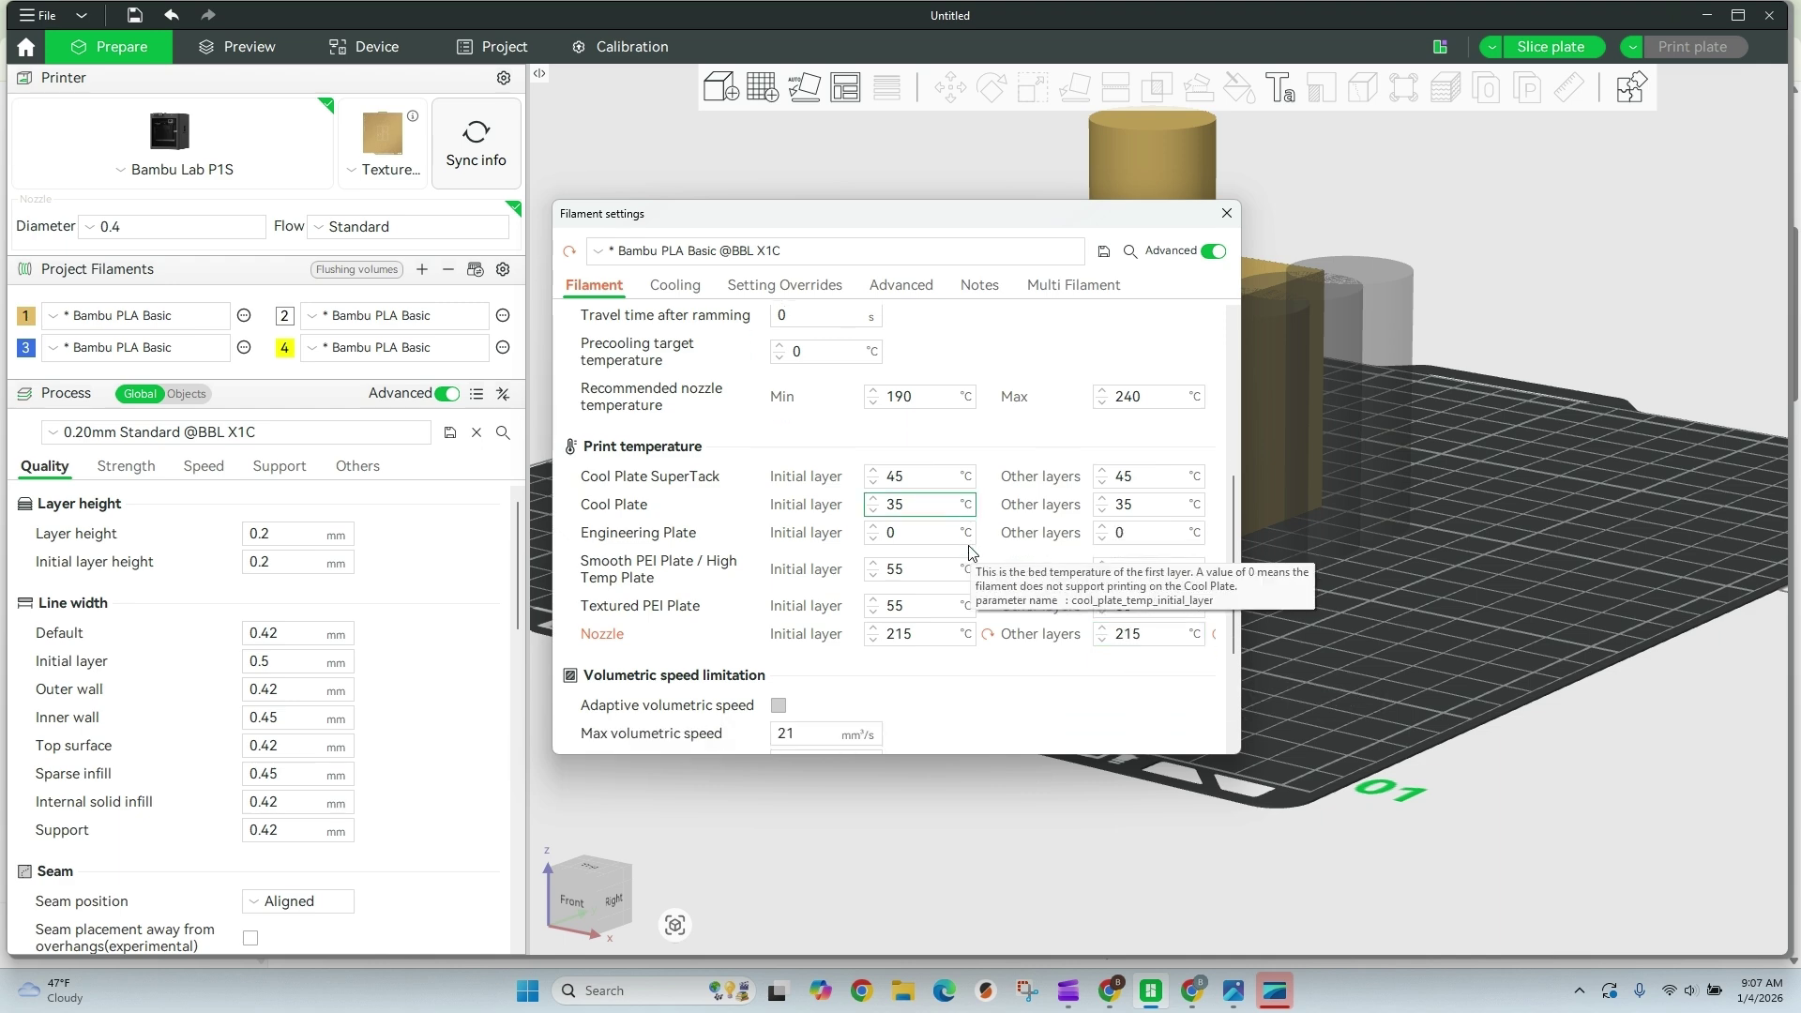
scroll(971, 554, "down", 2)
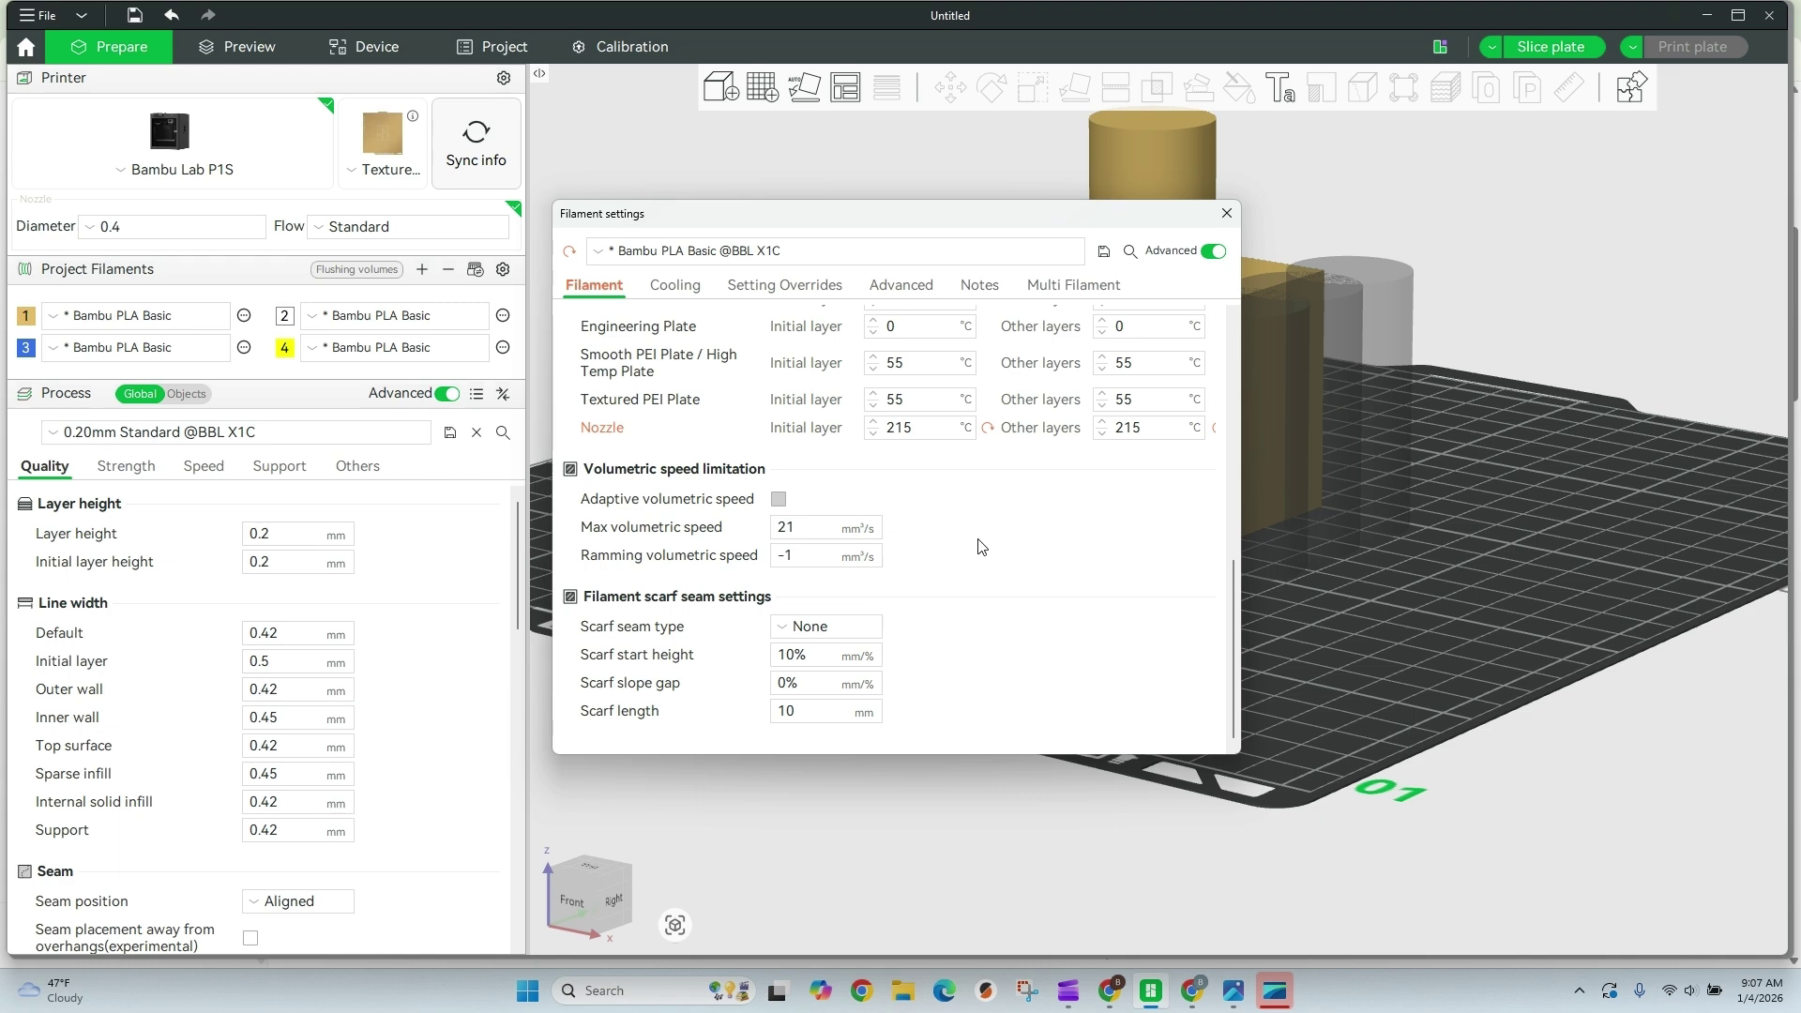
scroll(953, 667, "up", 4)
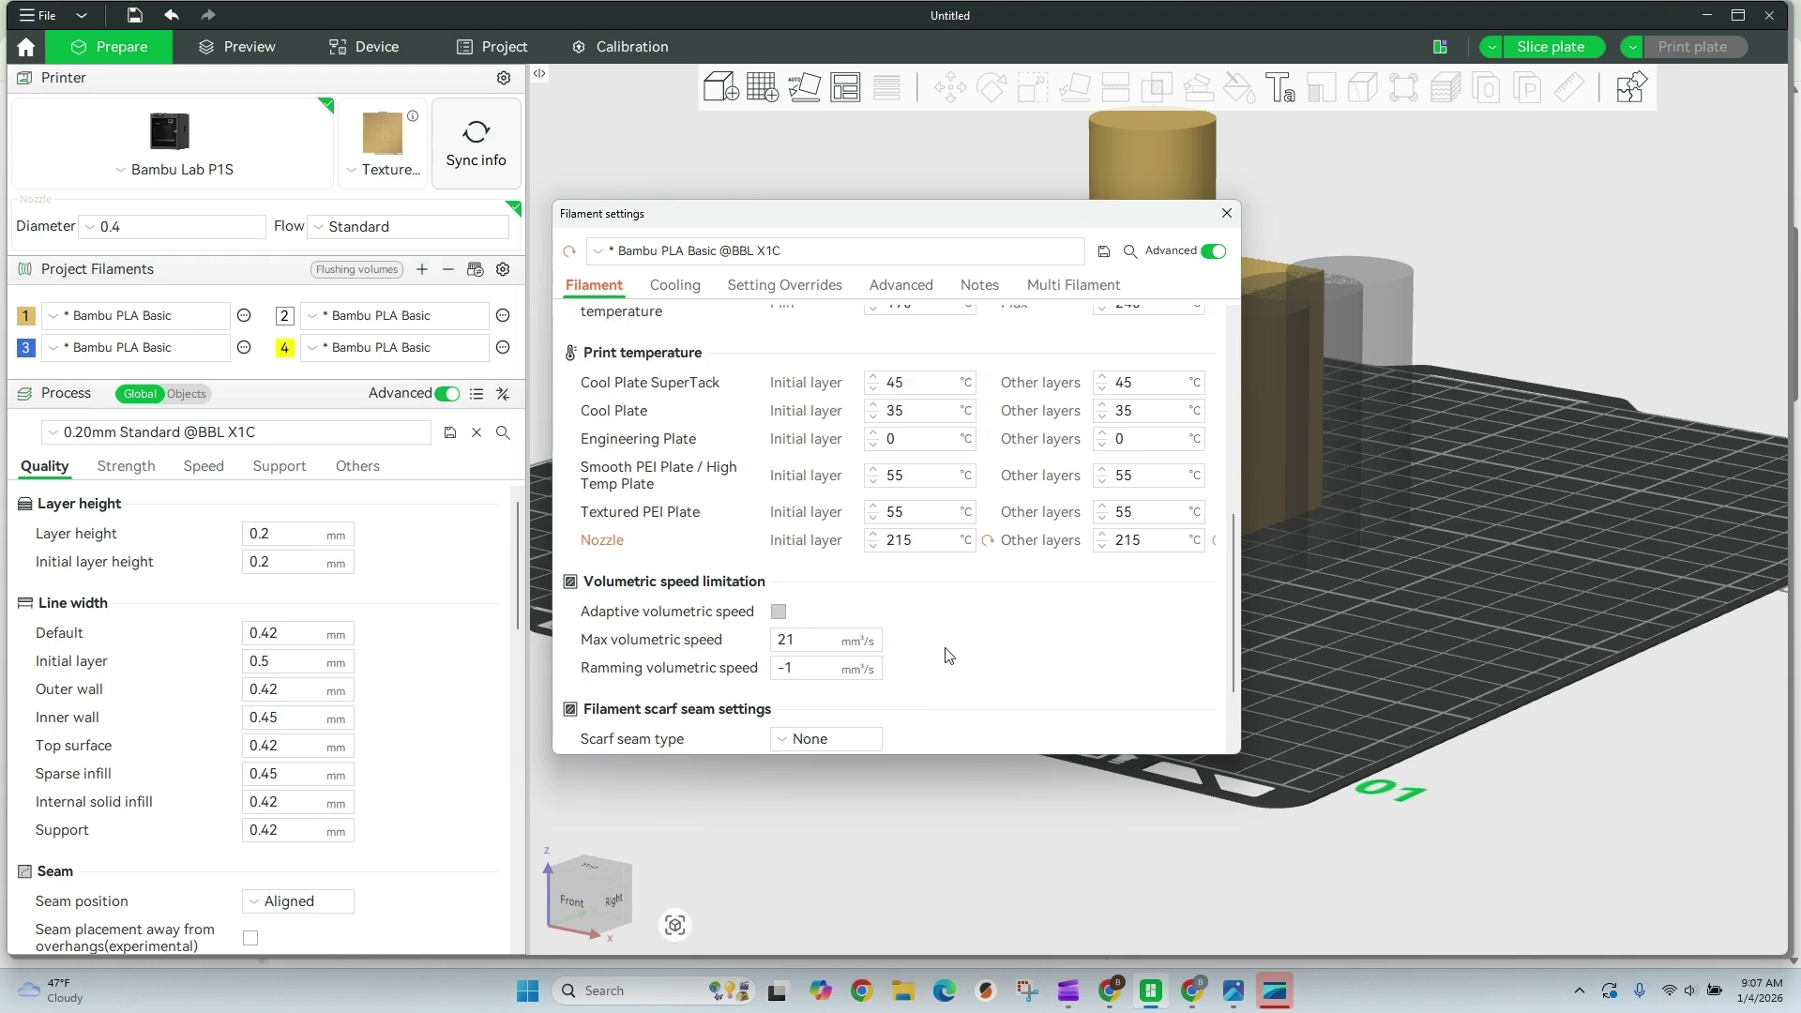
scroll(807, 281, "up", 5)
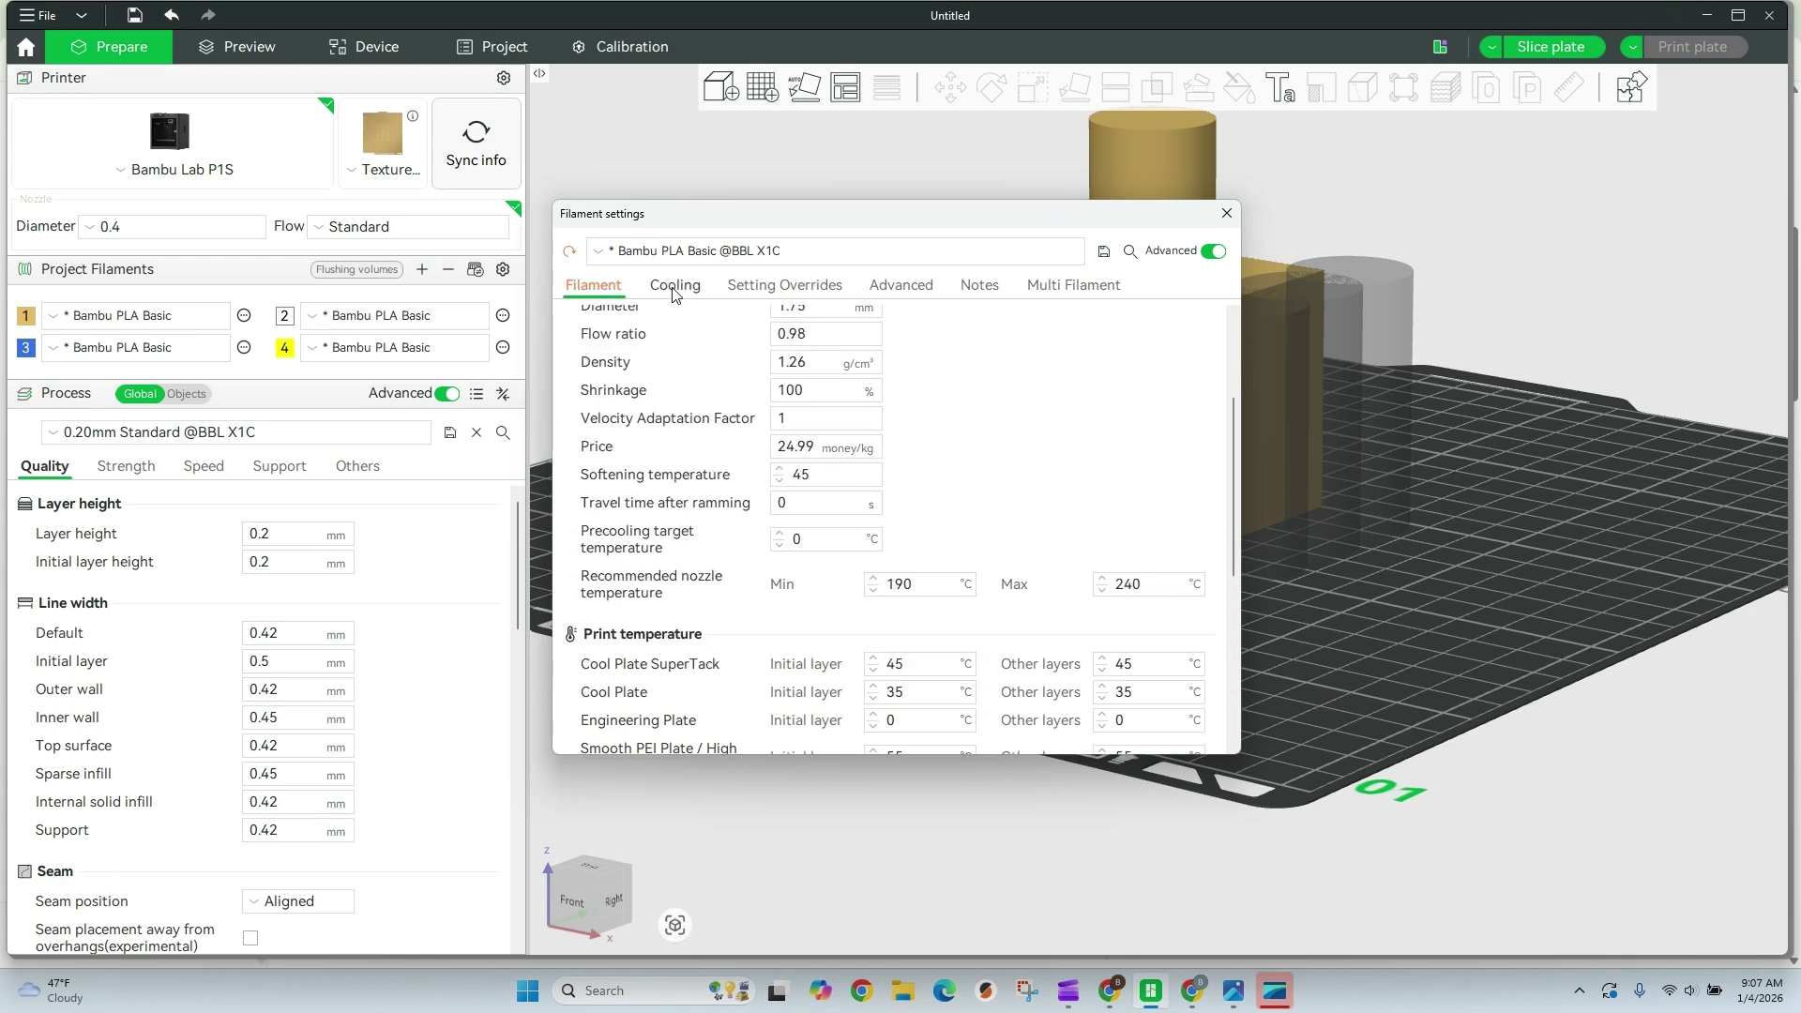
Show the filament's Cooling settings and turn off cooling for the first two layers
left_click(673, 286)
scroll(1031, 507, "up", 2)
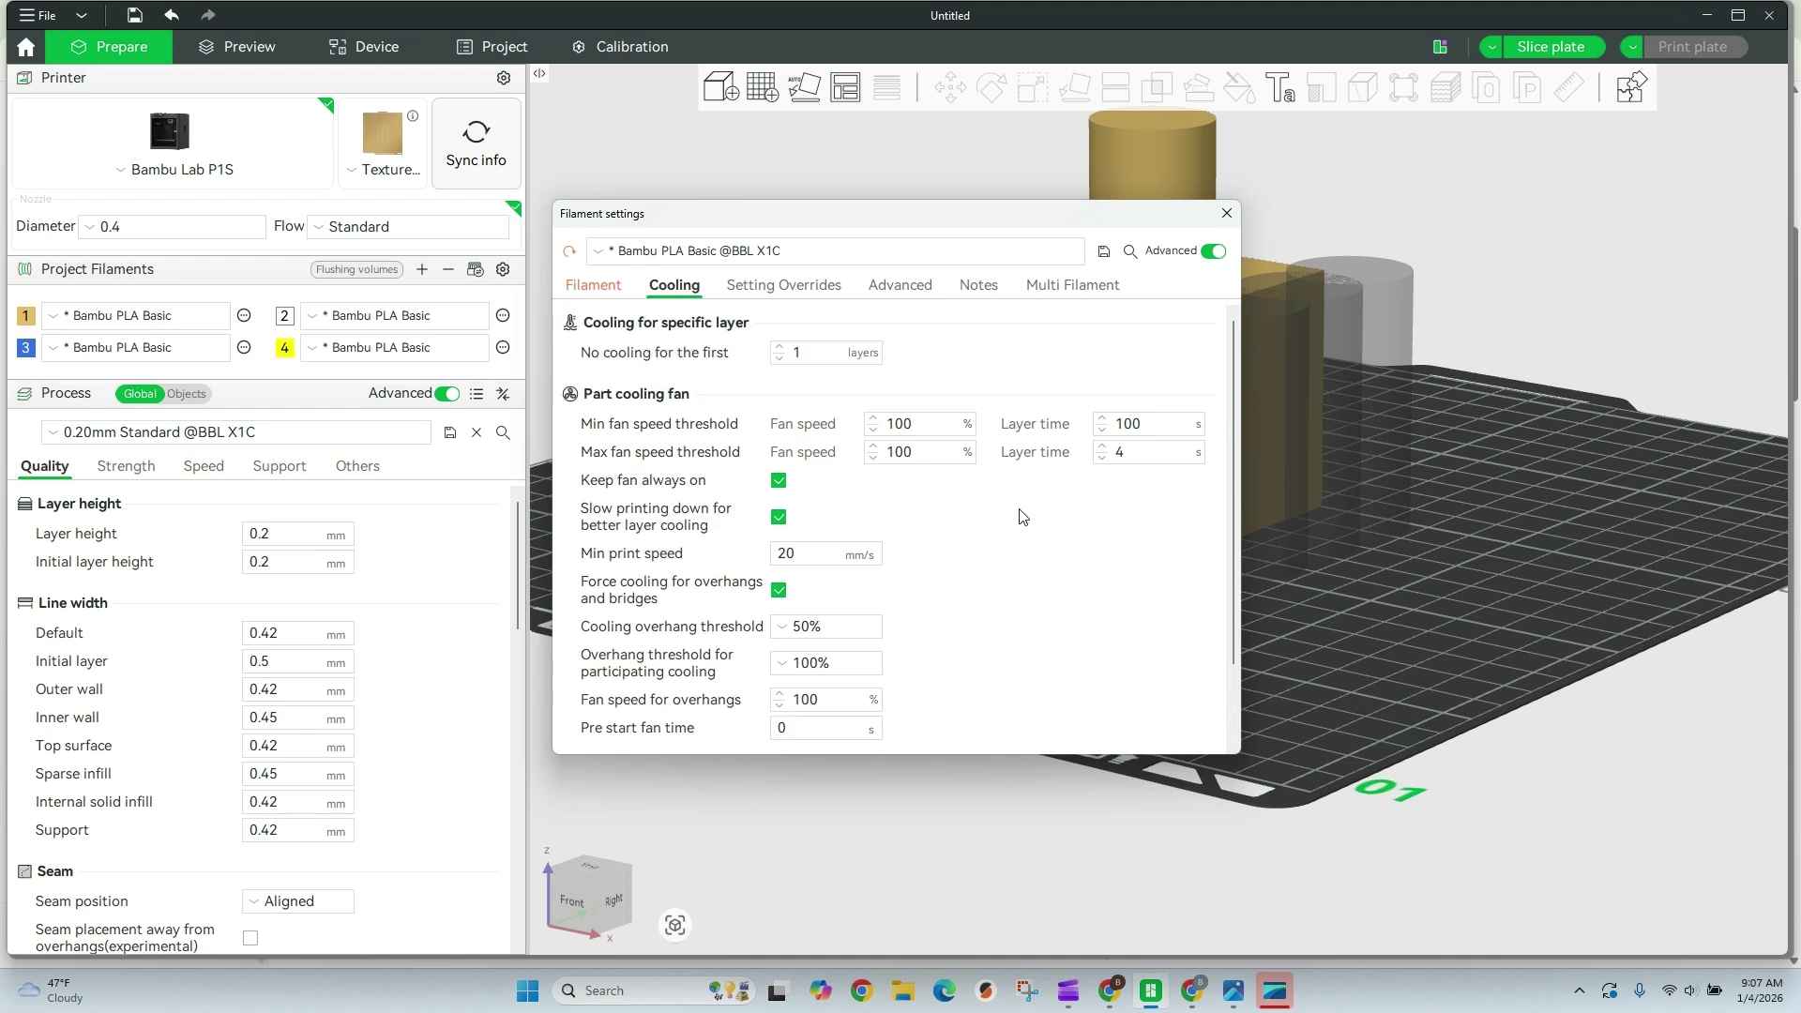
left_click(778, 346)
Set both the minimum and maximum part cooling fan speeds to 40%
left_click(926, 423)
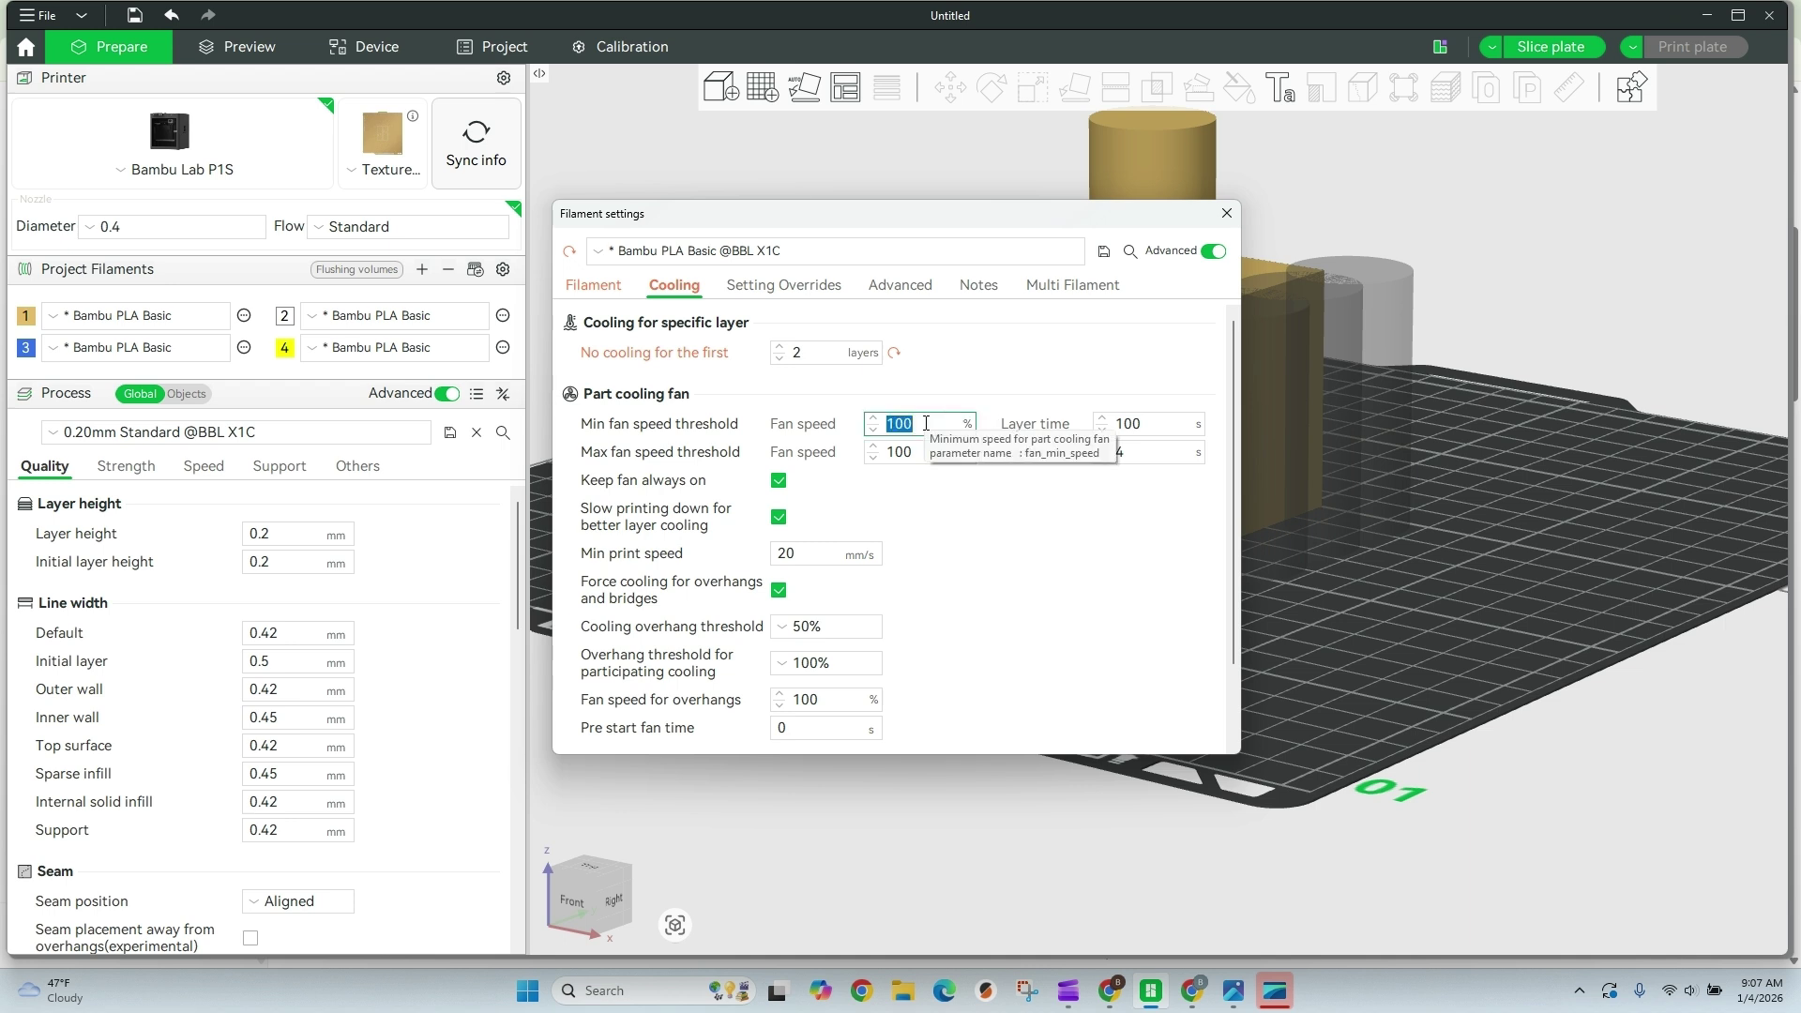
type("40")
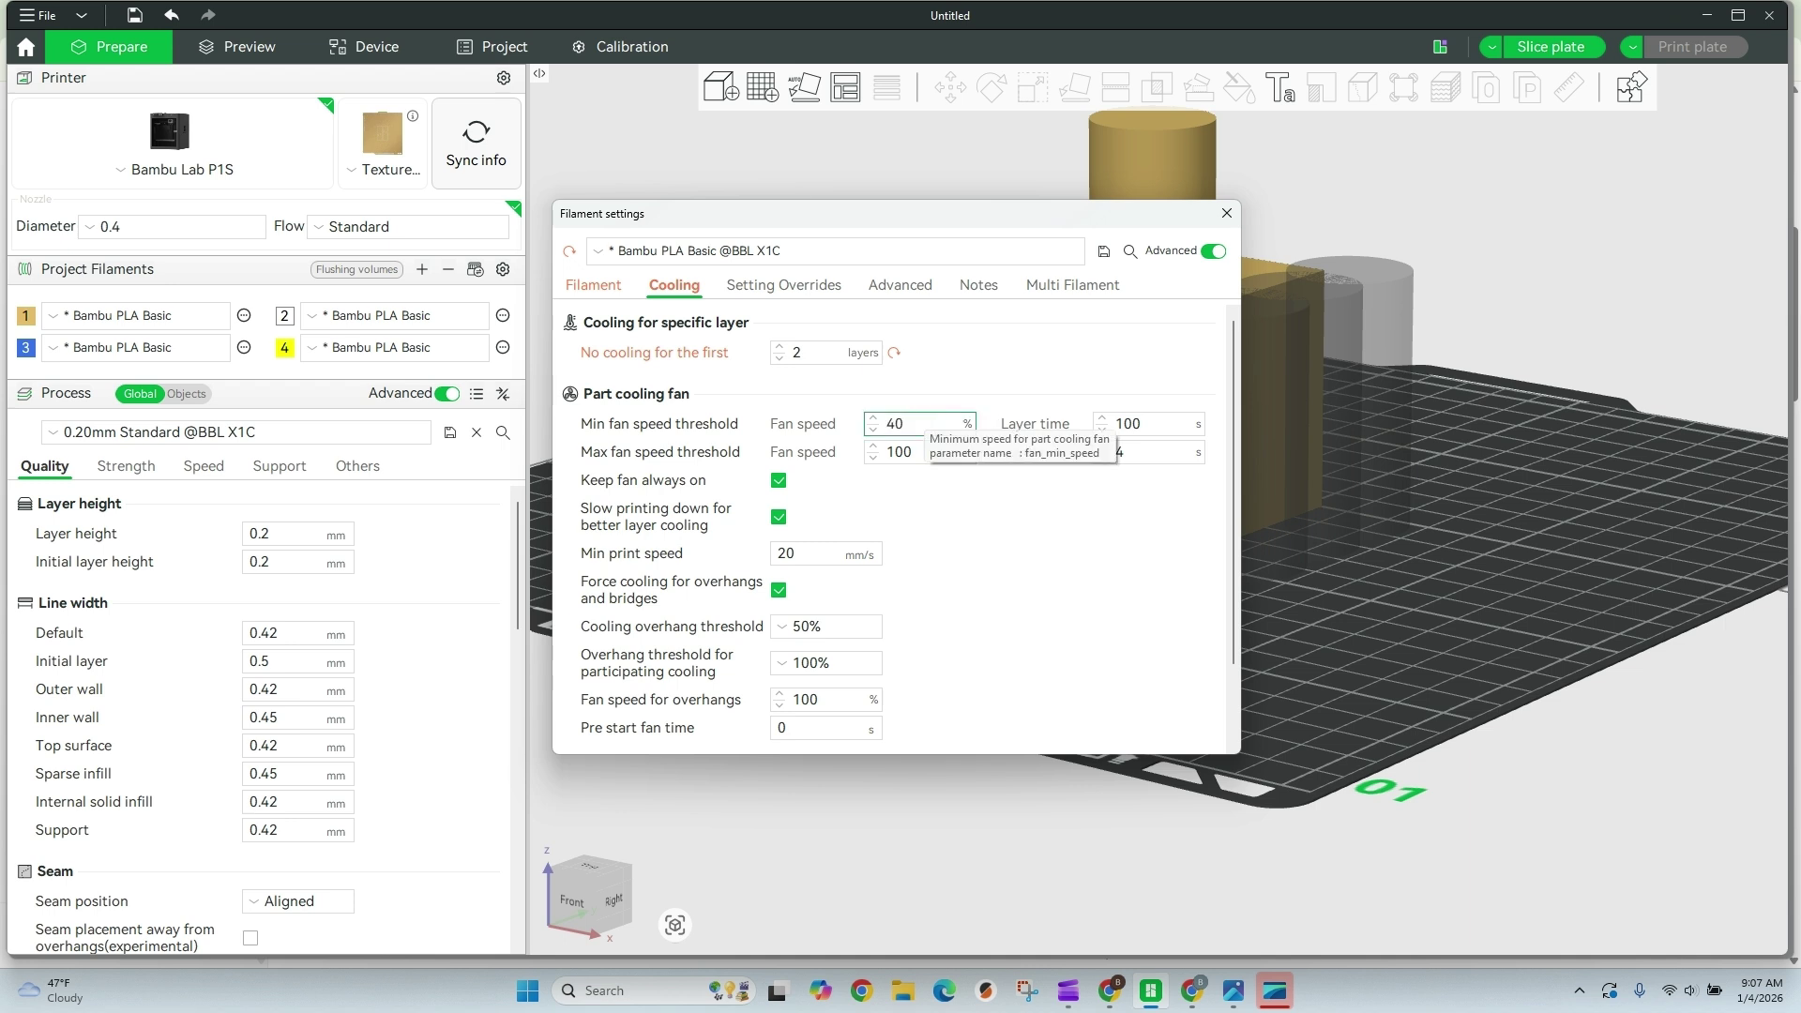
left_click(922, 452)
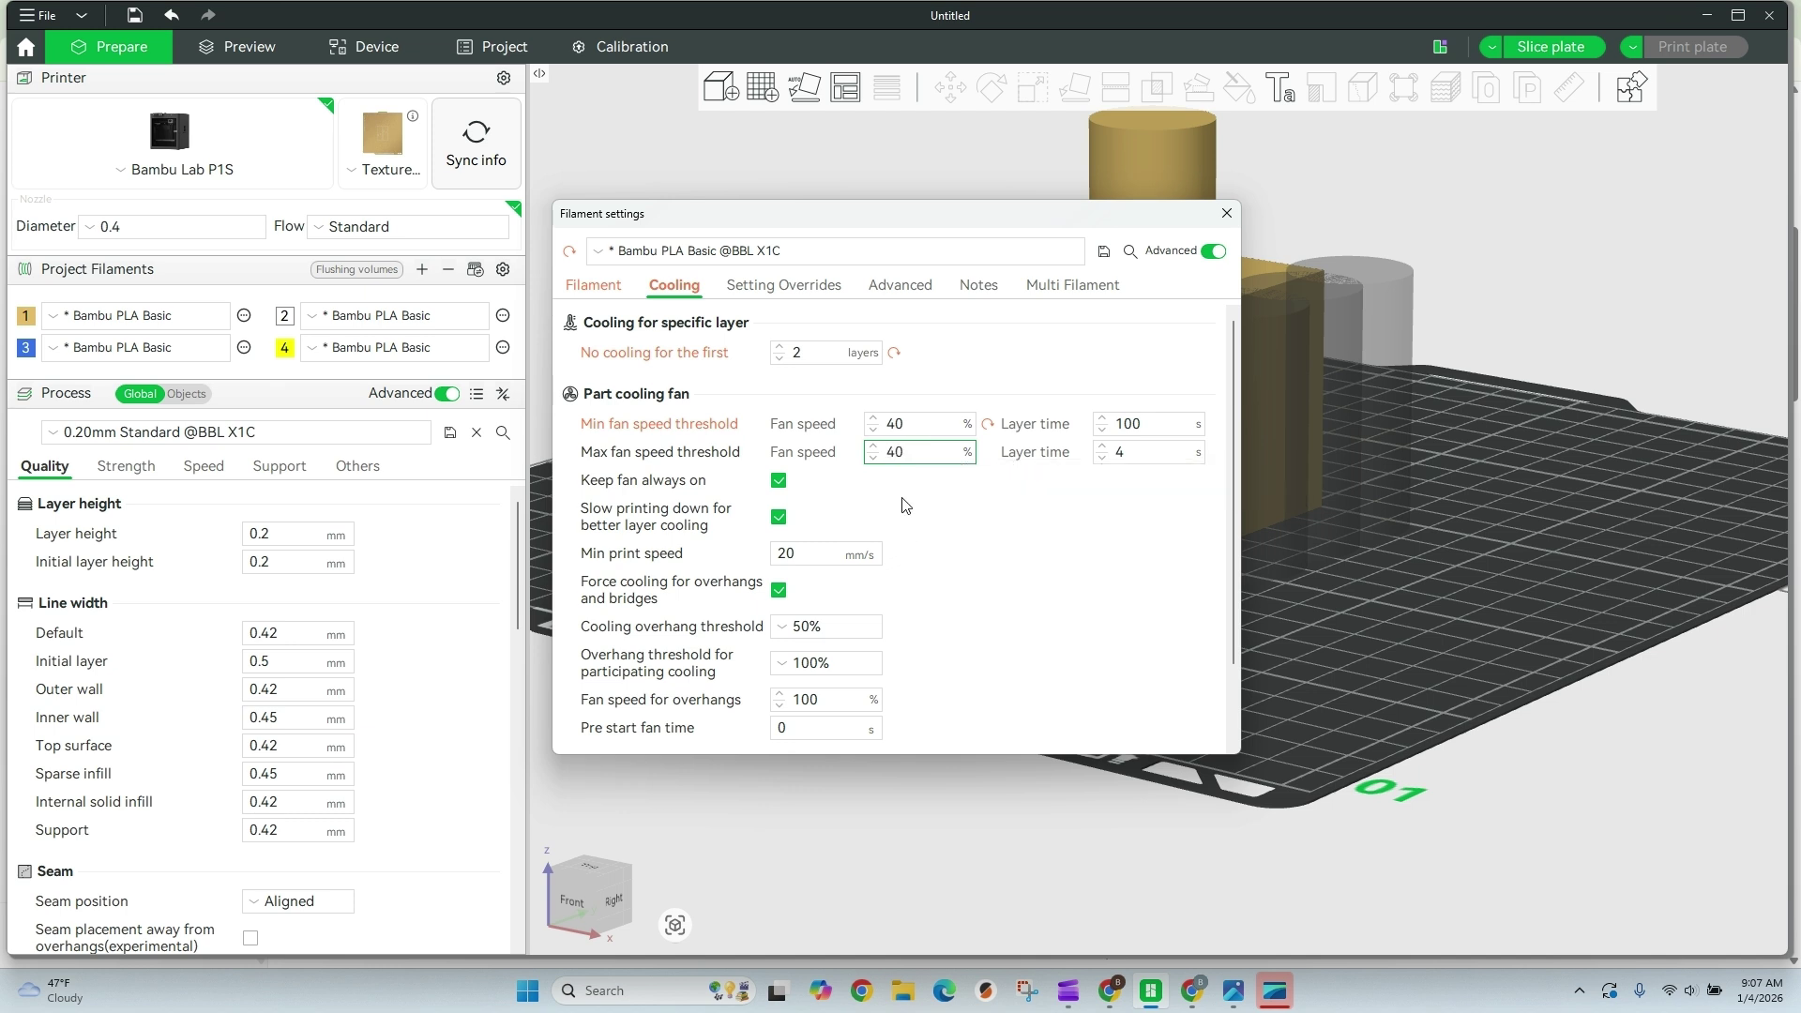
key("Return")
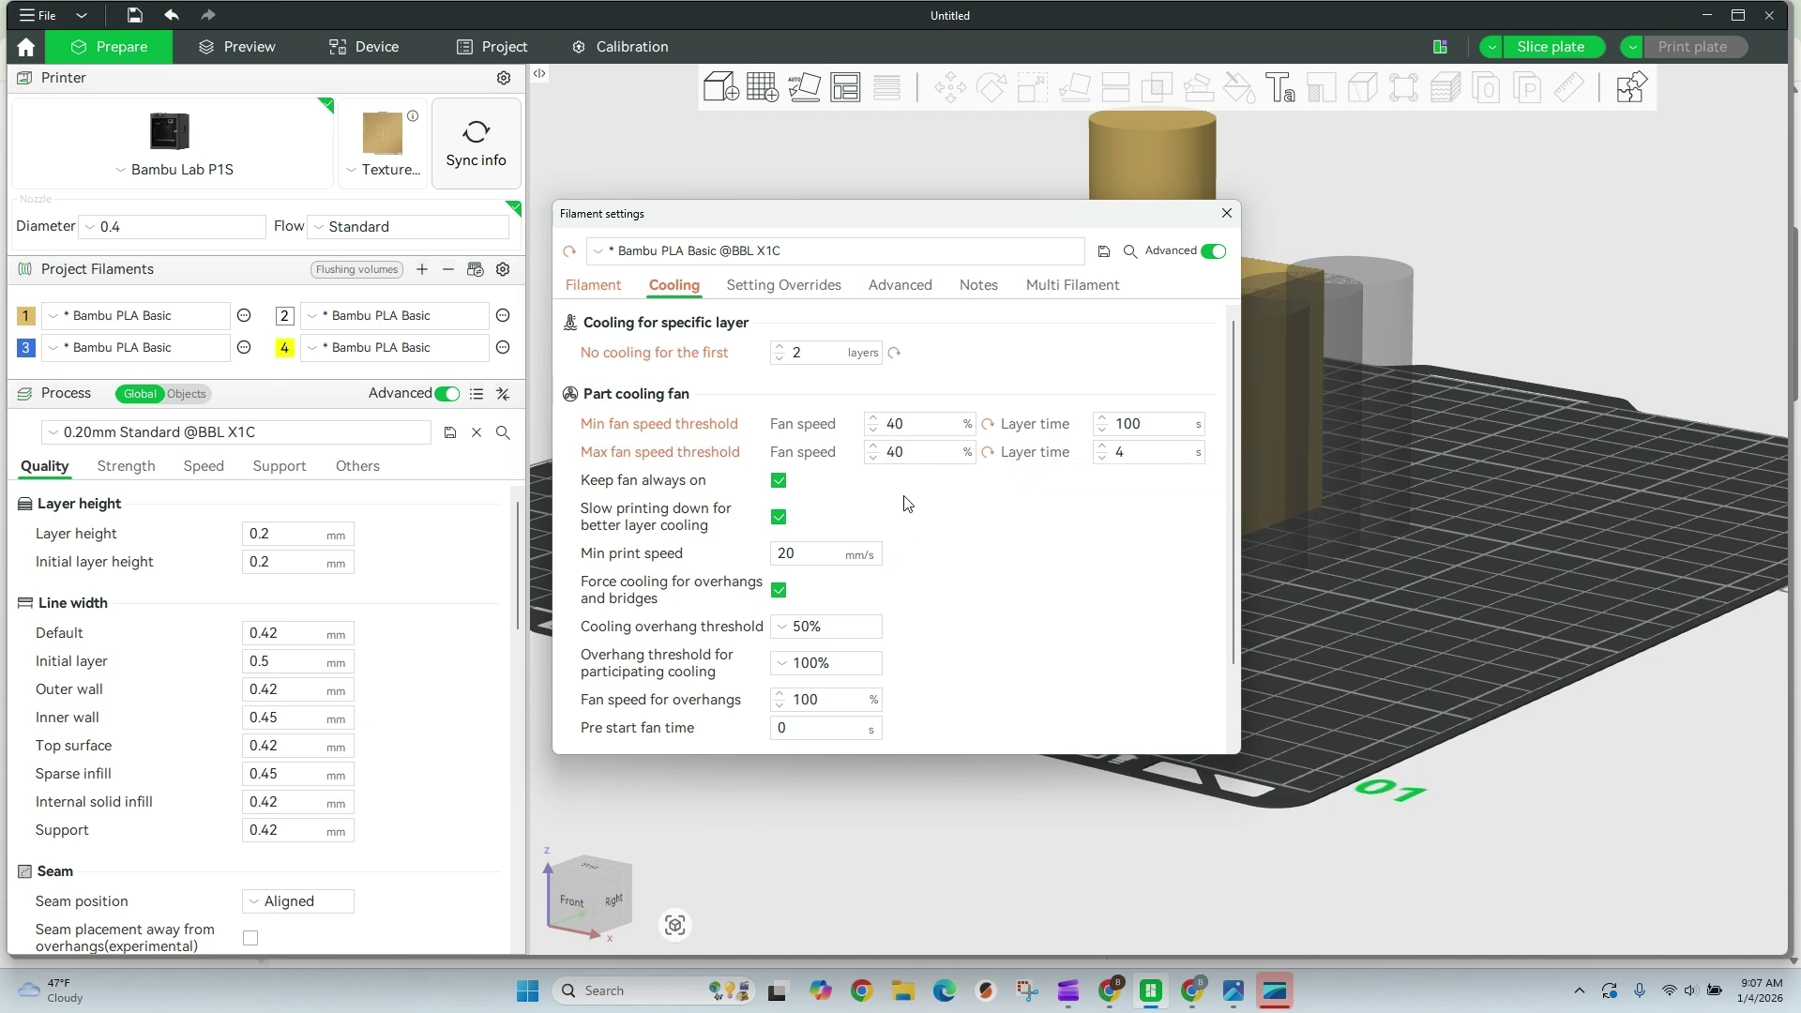
left_click(887, 449)
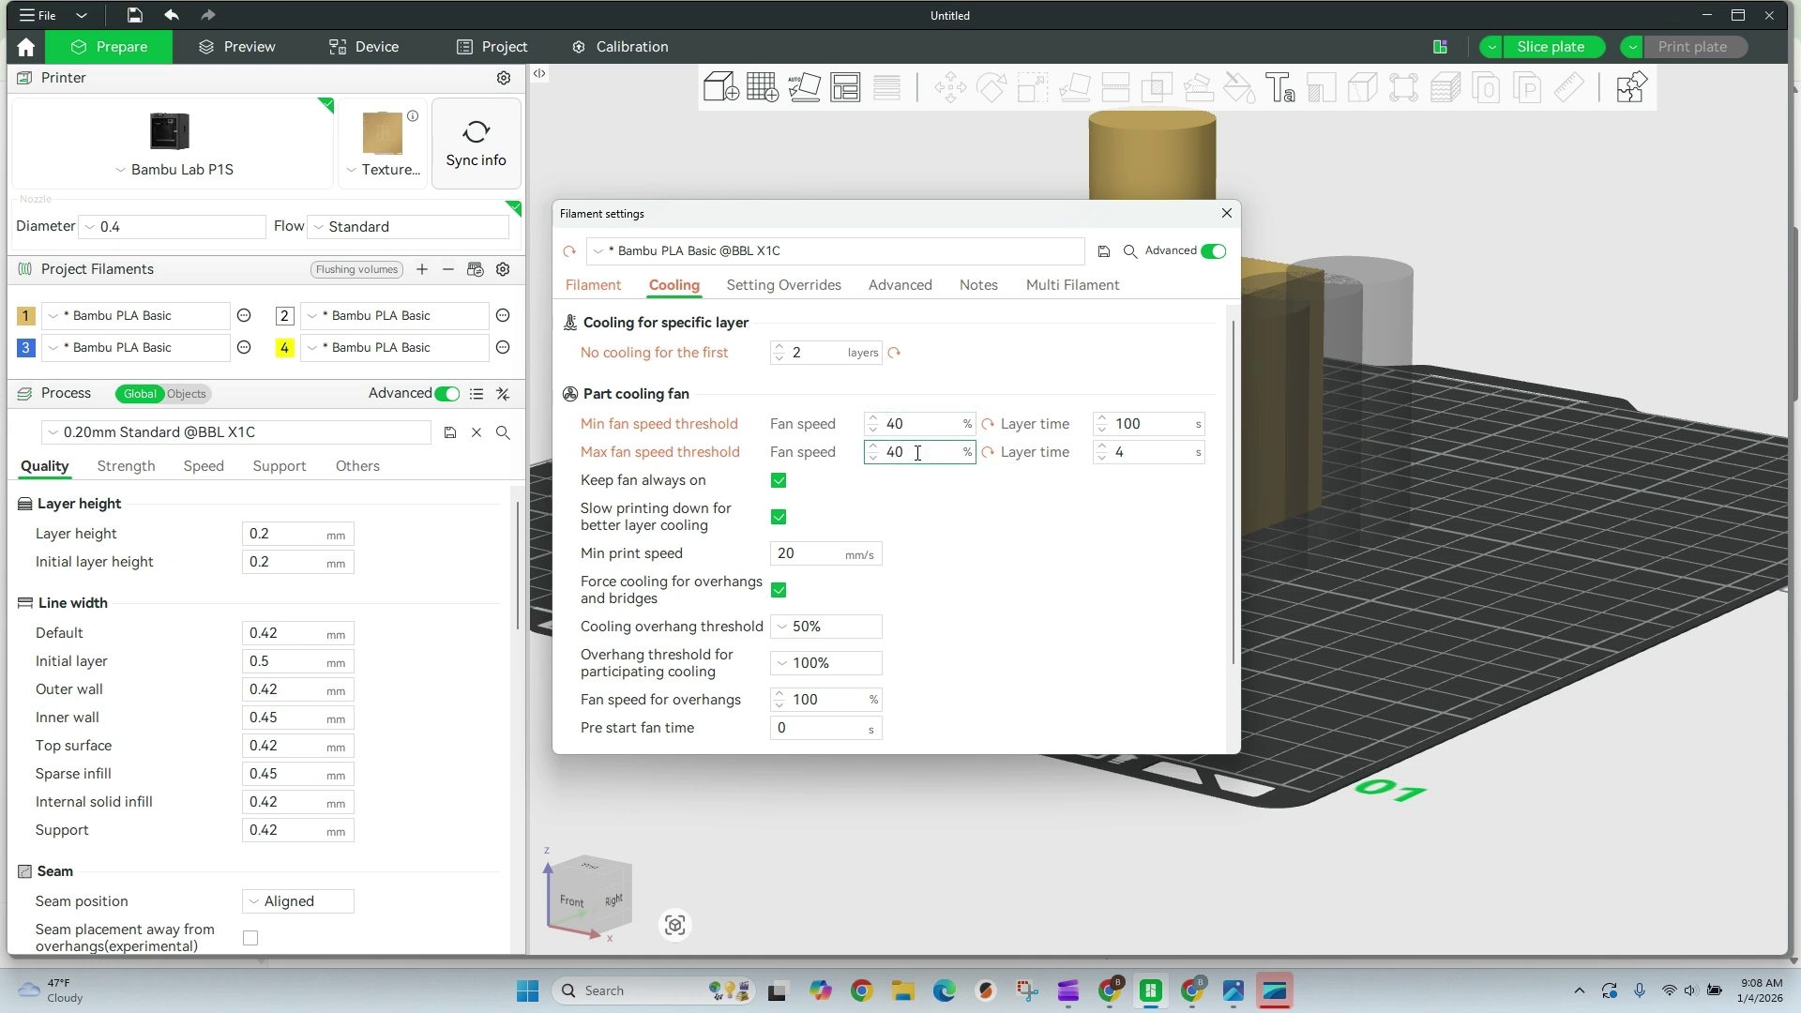
left_click(932, 424)
scroll(908, 498, "down", 1)
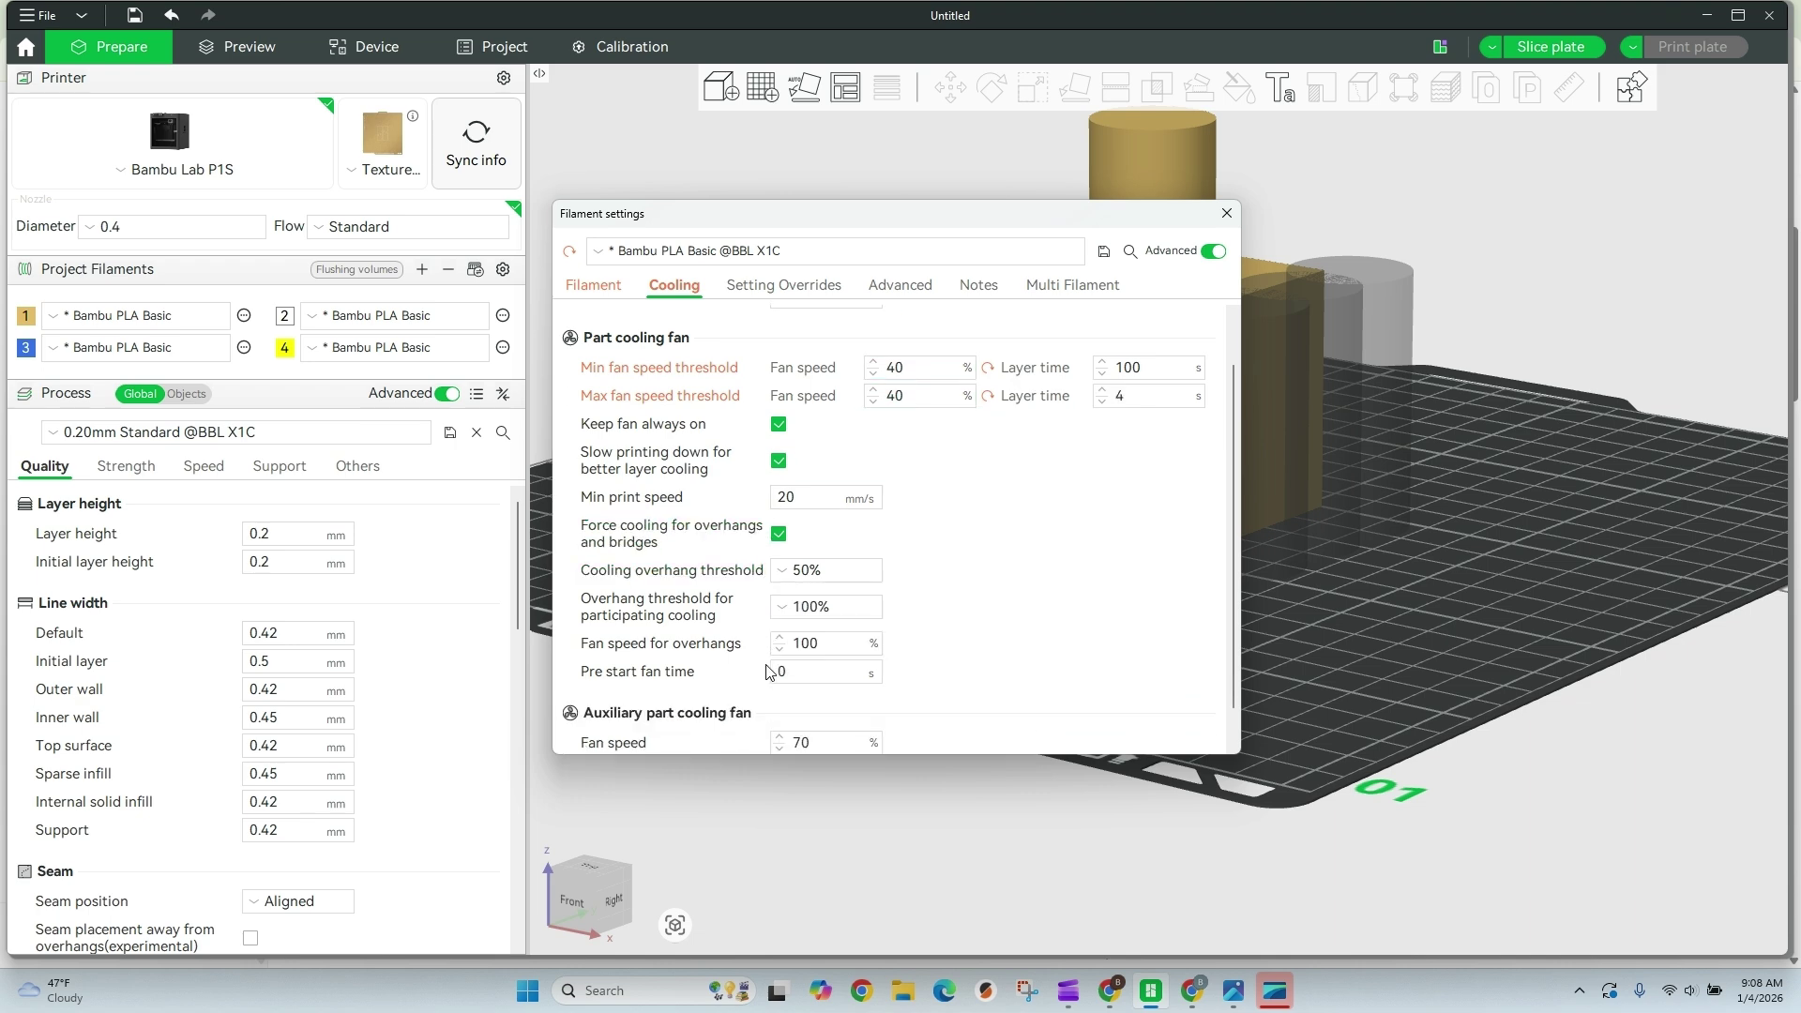
scroll(743, 693, "up", 1)
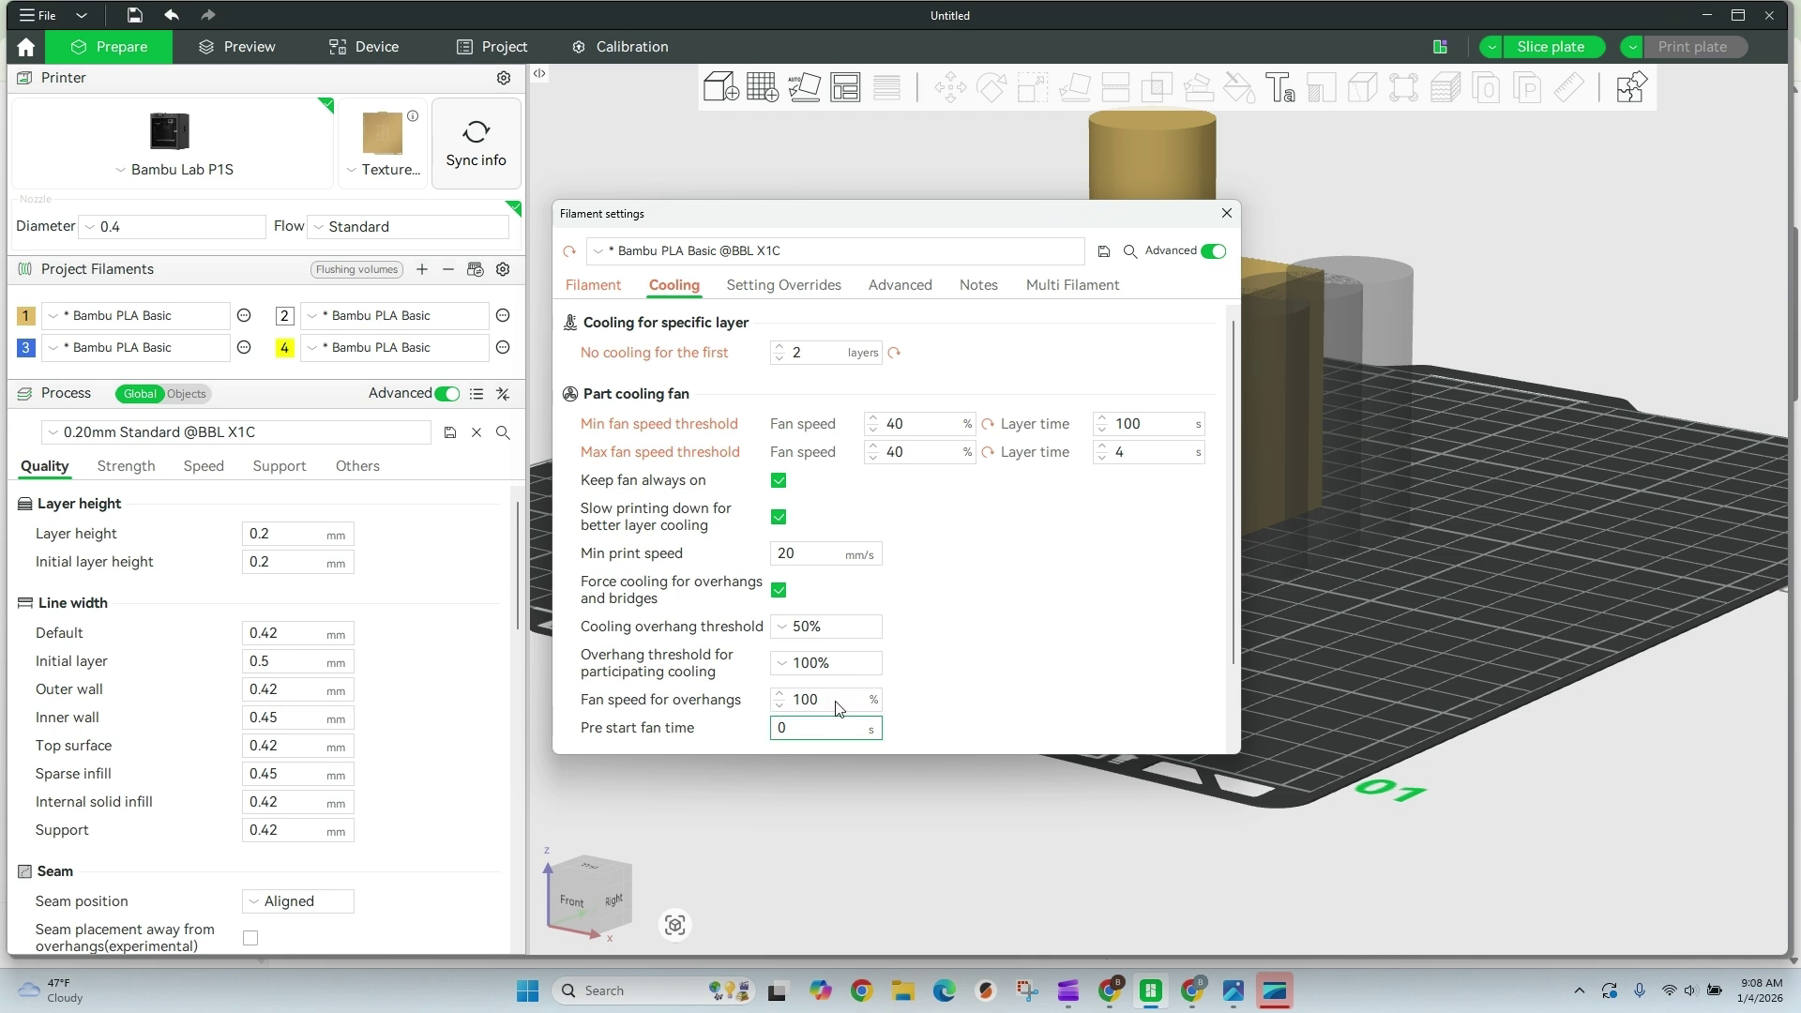
scroll(1054, 572, "down", 2)
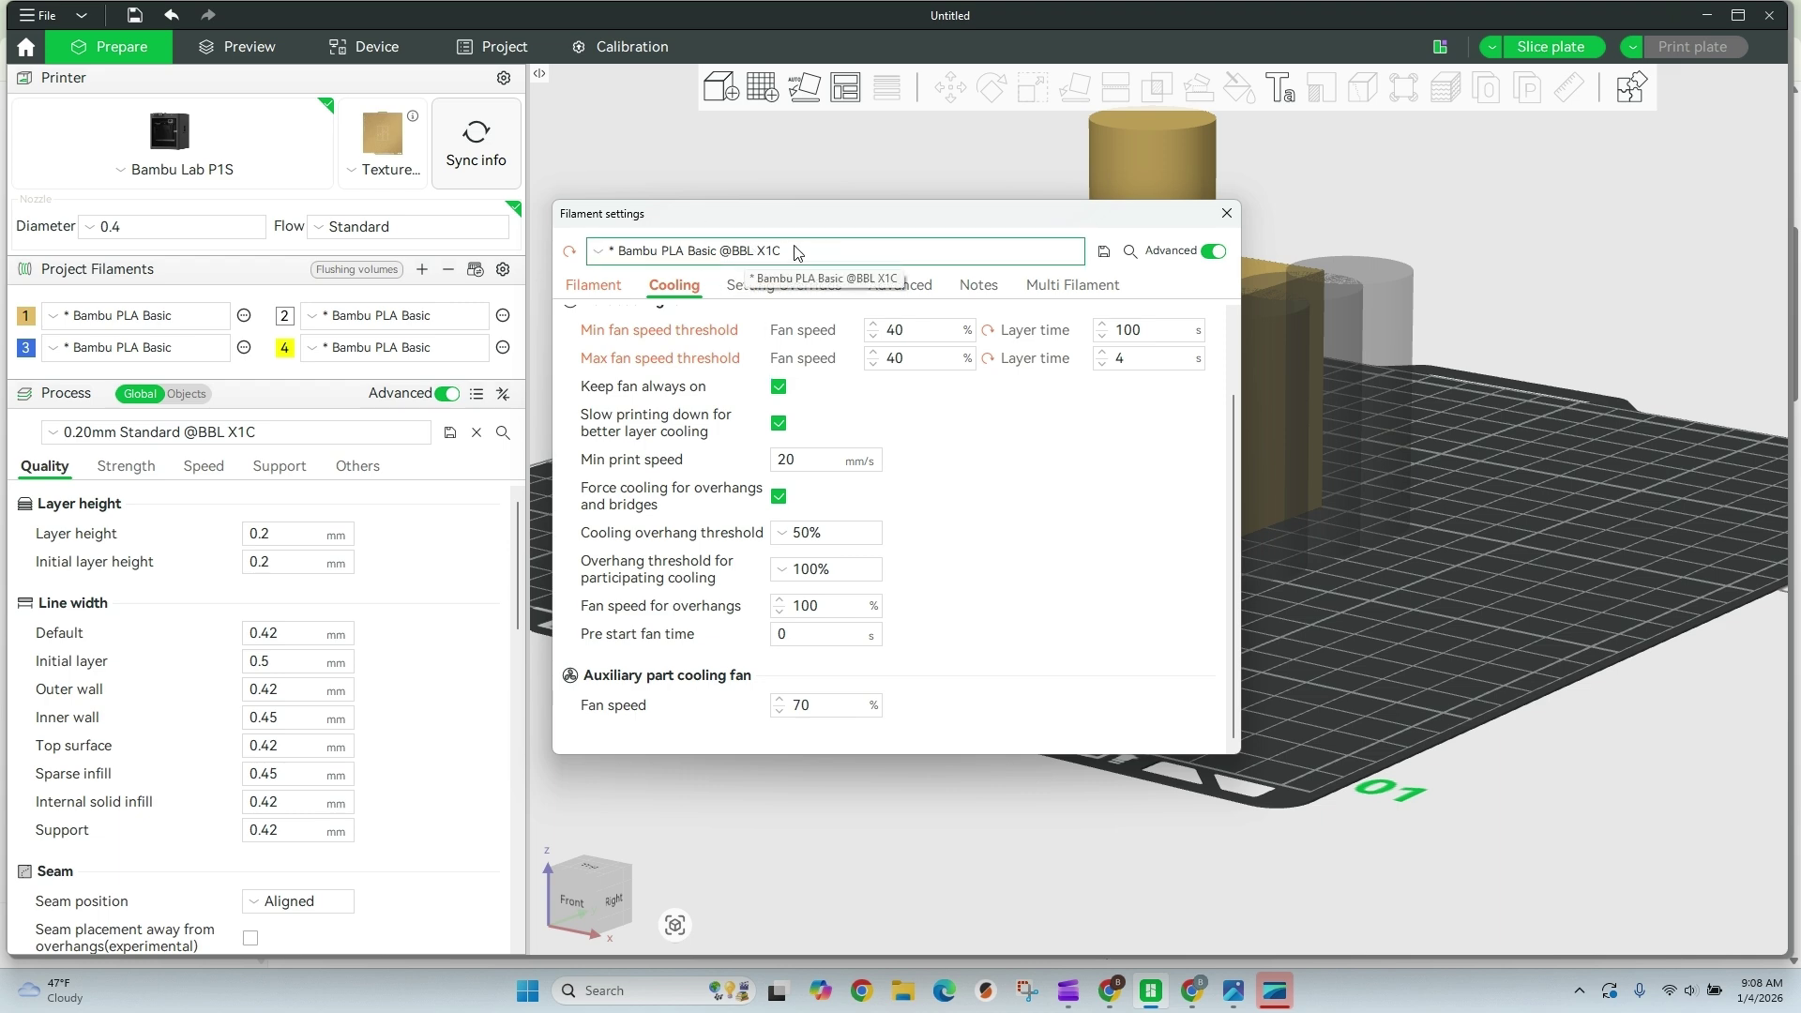
Save the edited filament as preset 'My Generic Silk PLA' and close Filament settings
left_click(1103, 252)
type("My Generic Silk PLA")
left_click(944, 544)
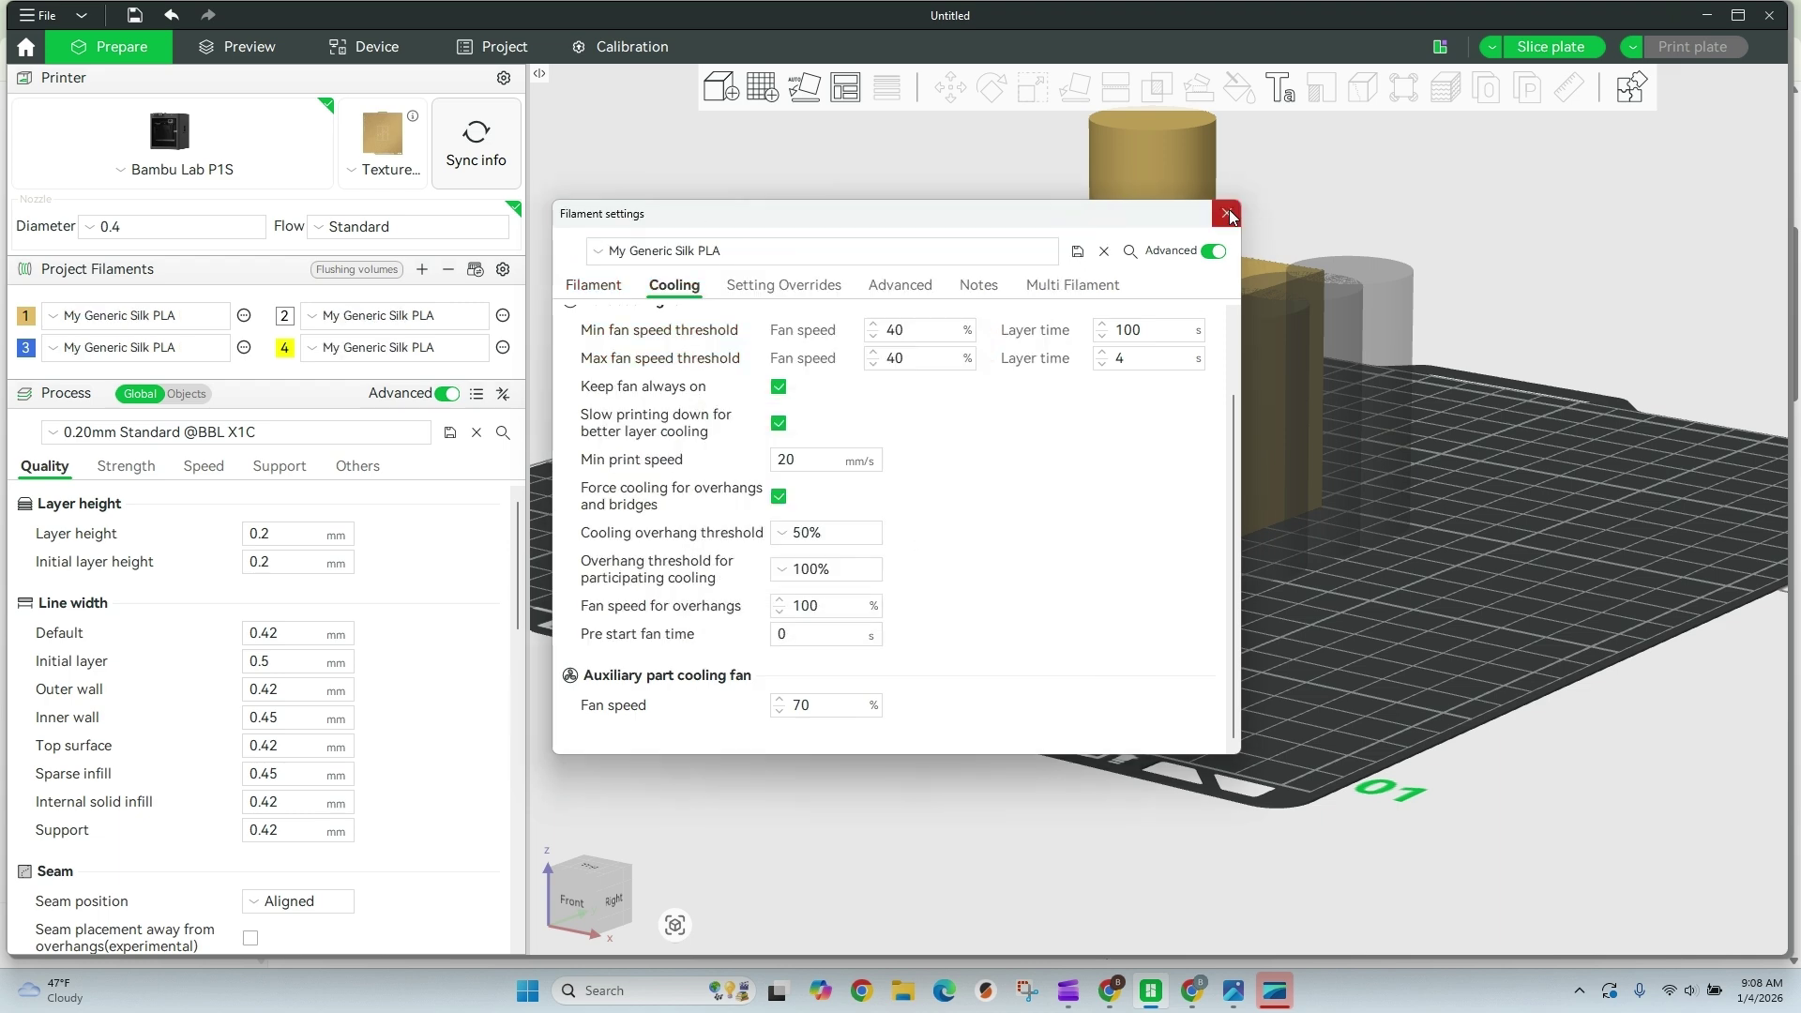
left_click(1229, 215)
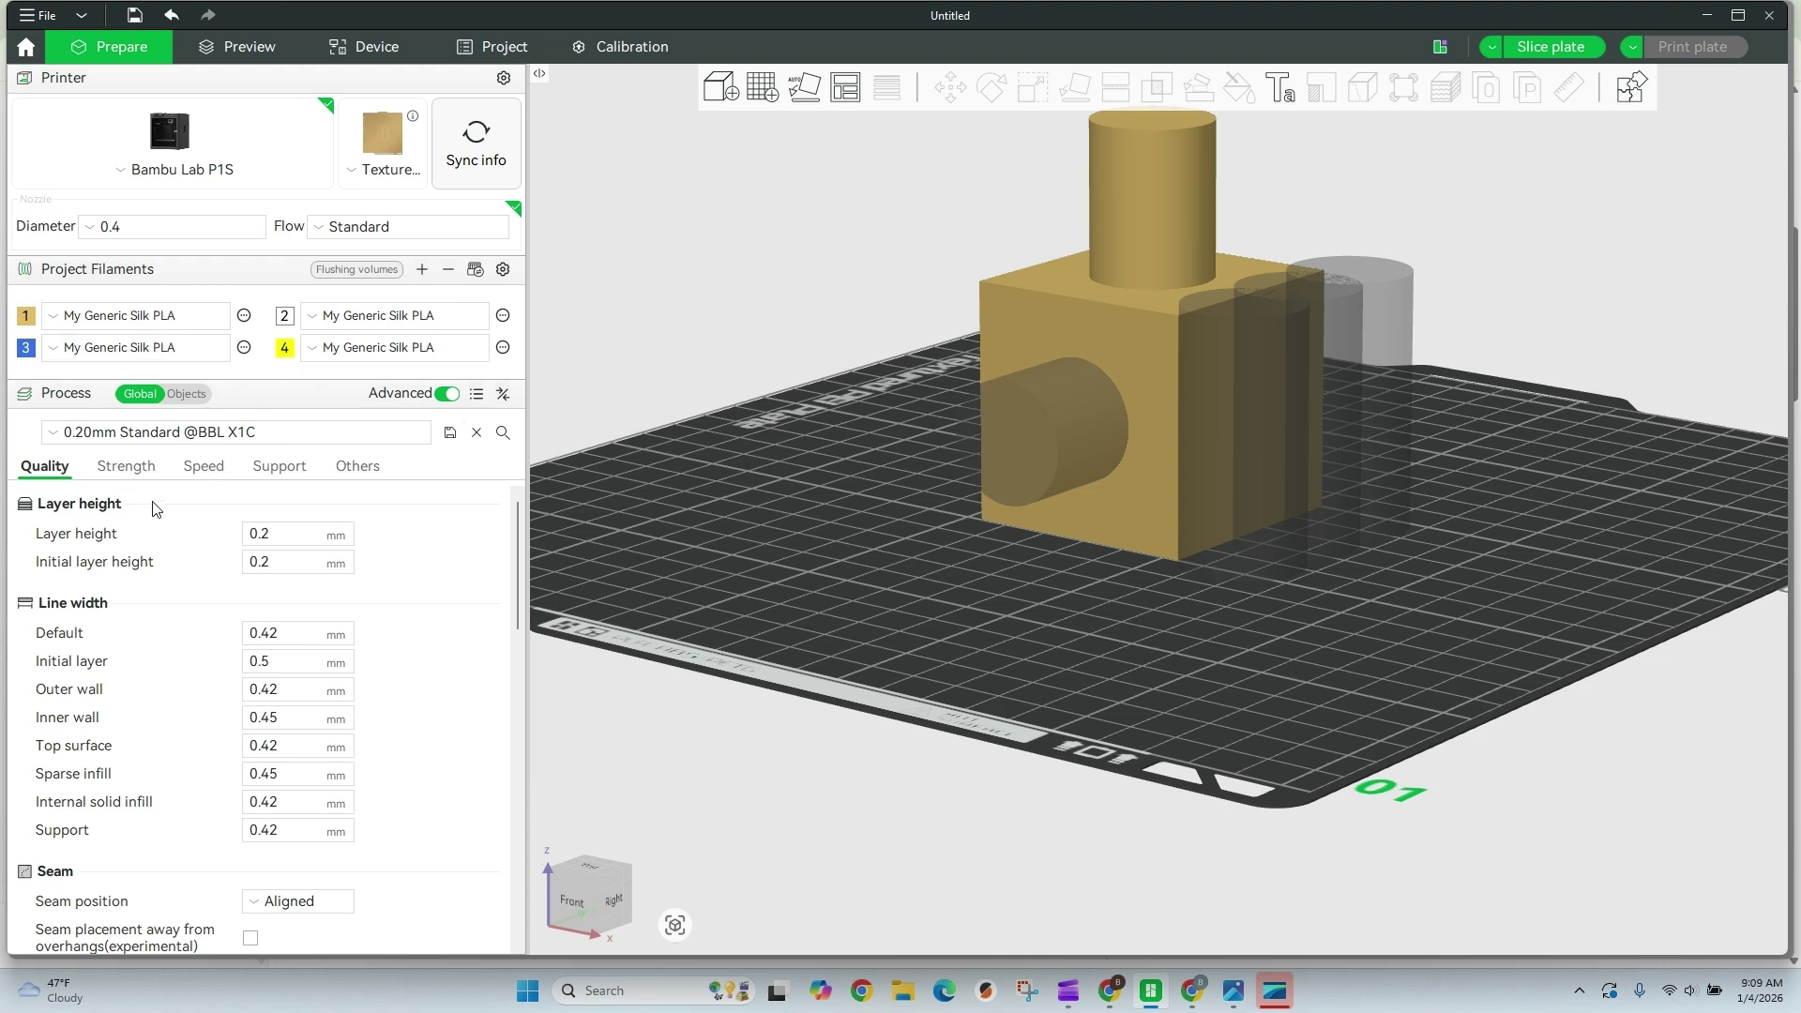
left_click(86, 436)
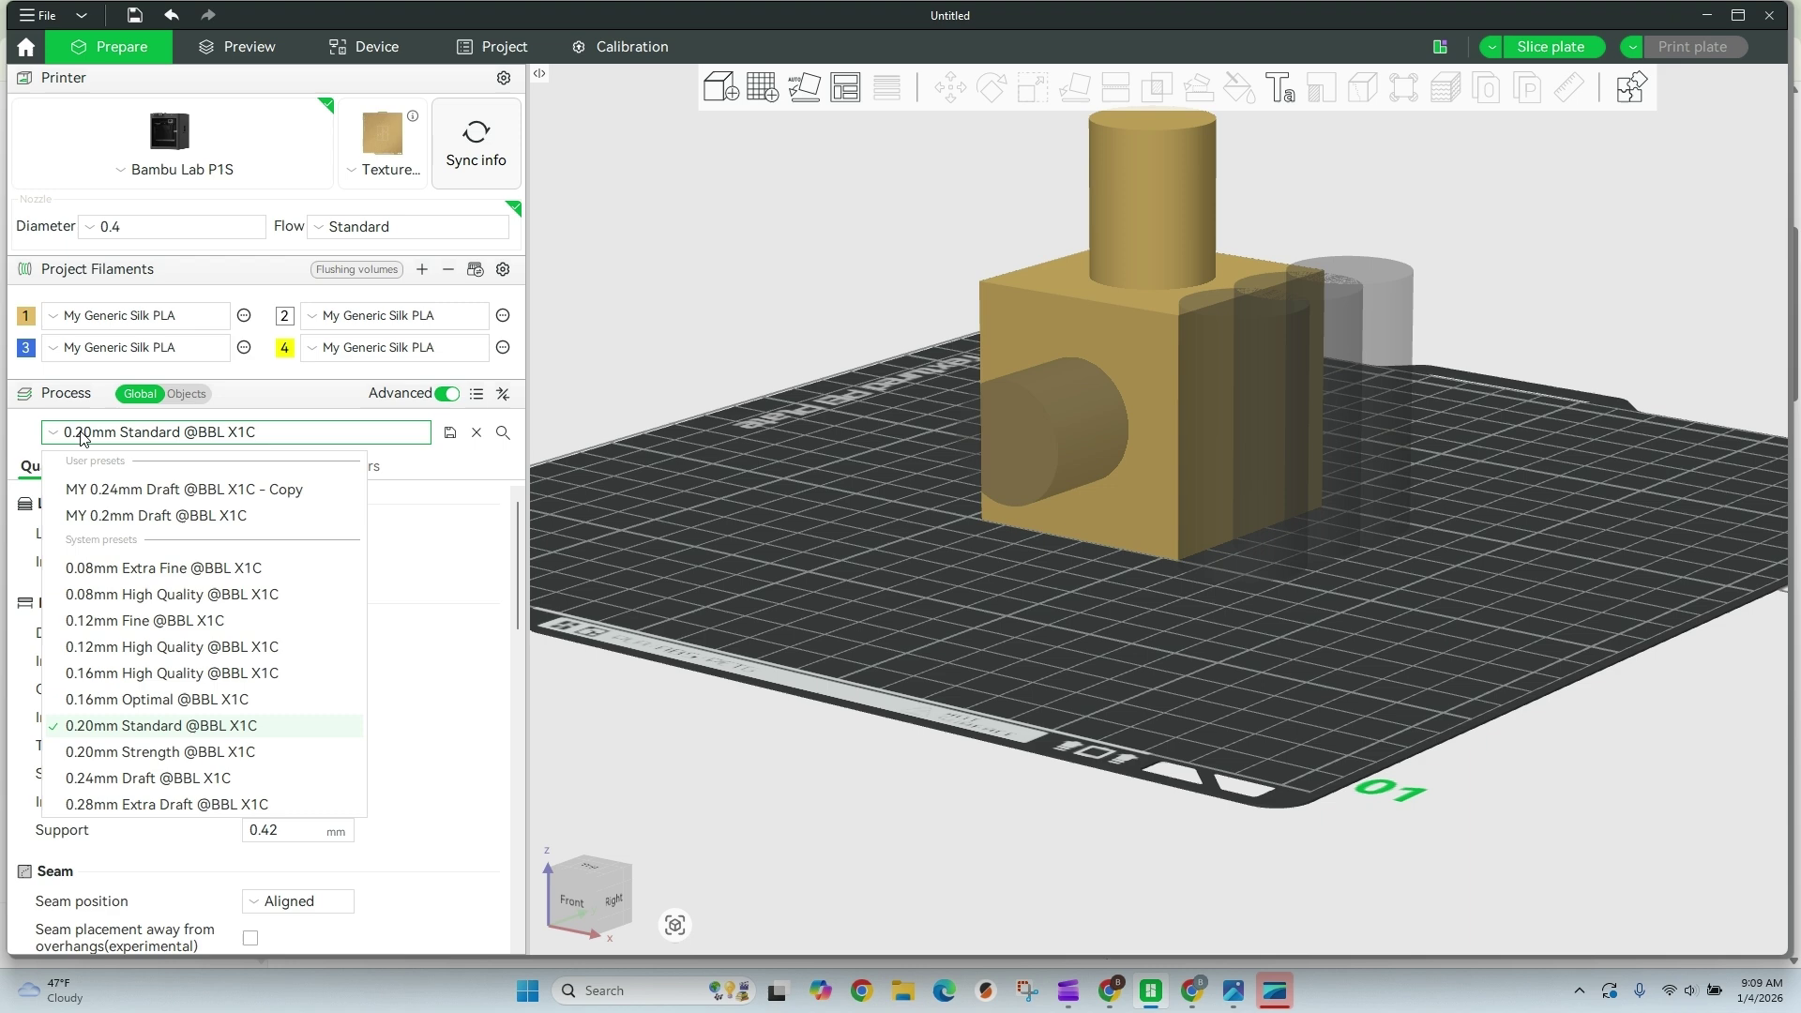
left_click(137, 492)
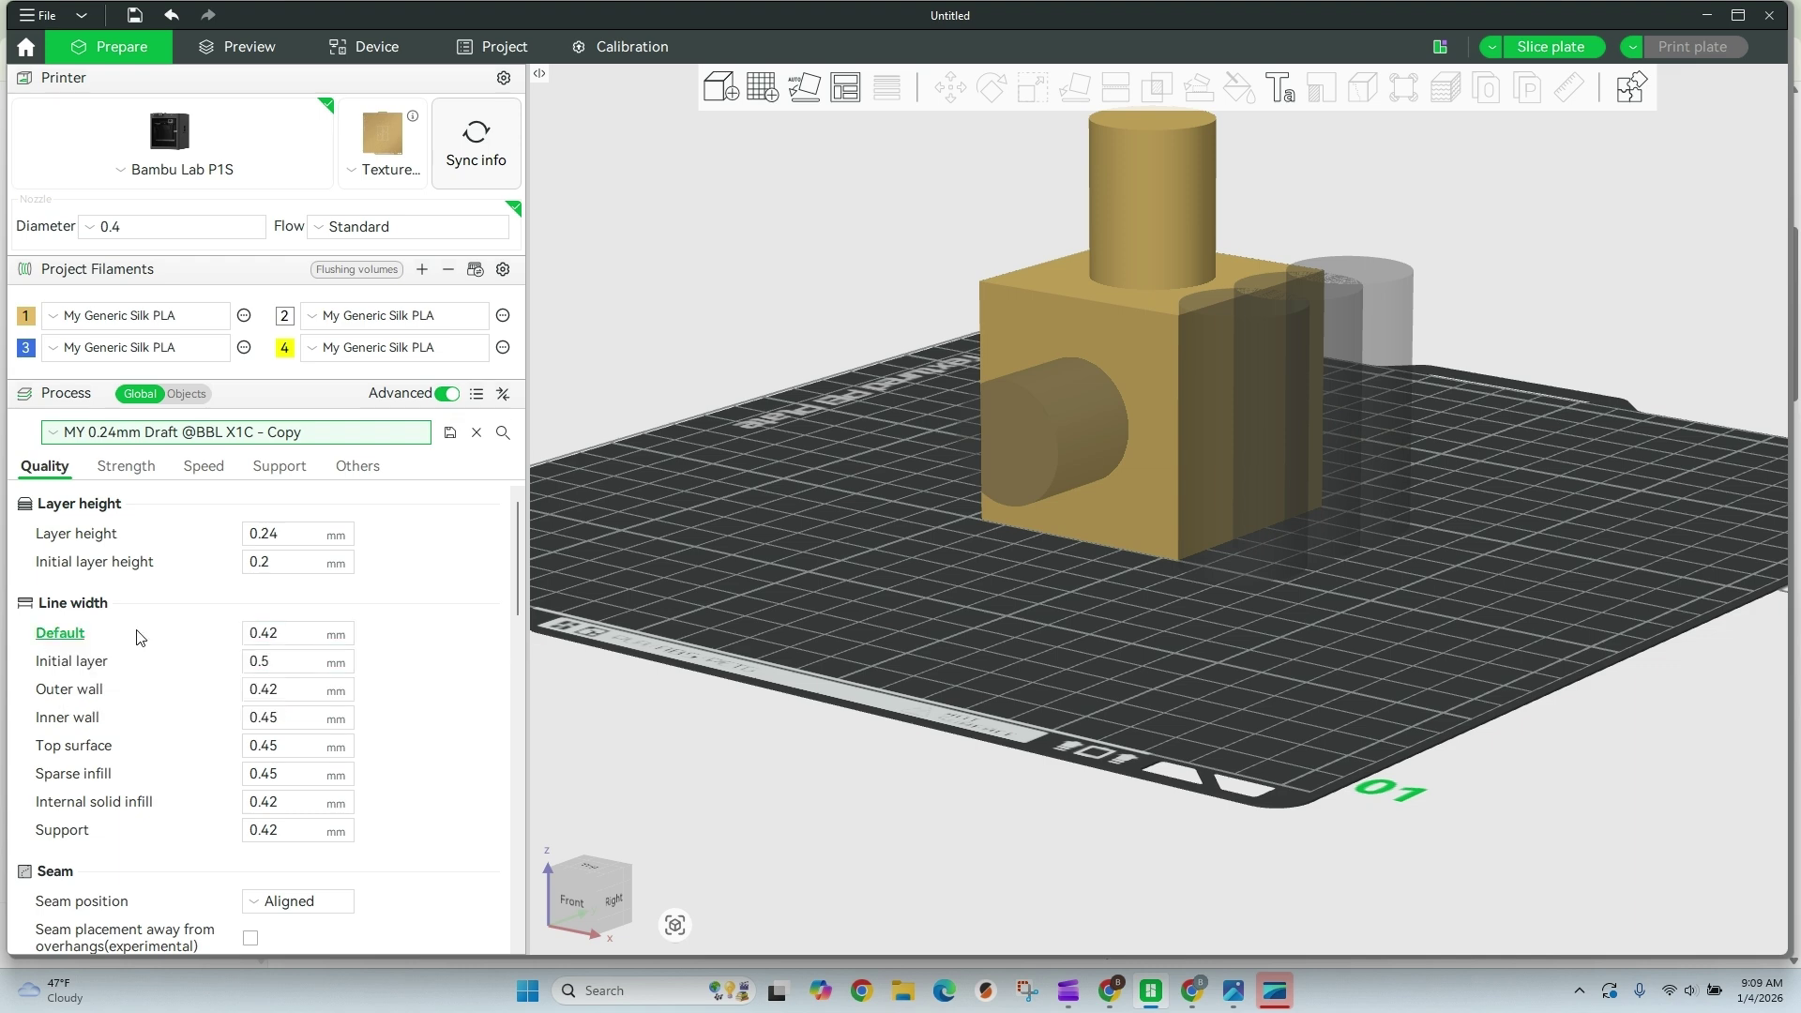
left_click(289, 633)
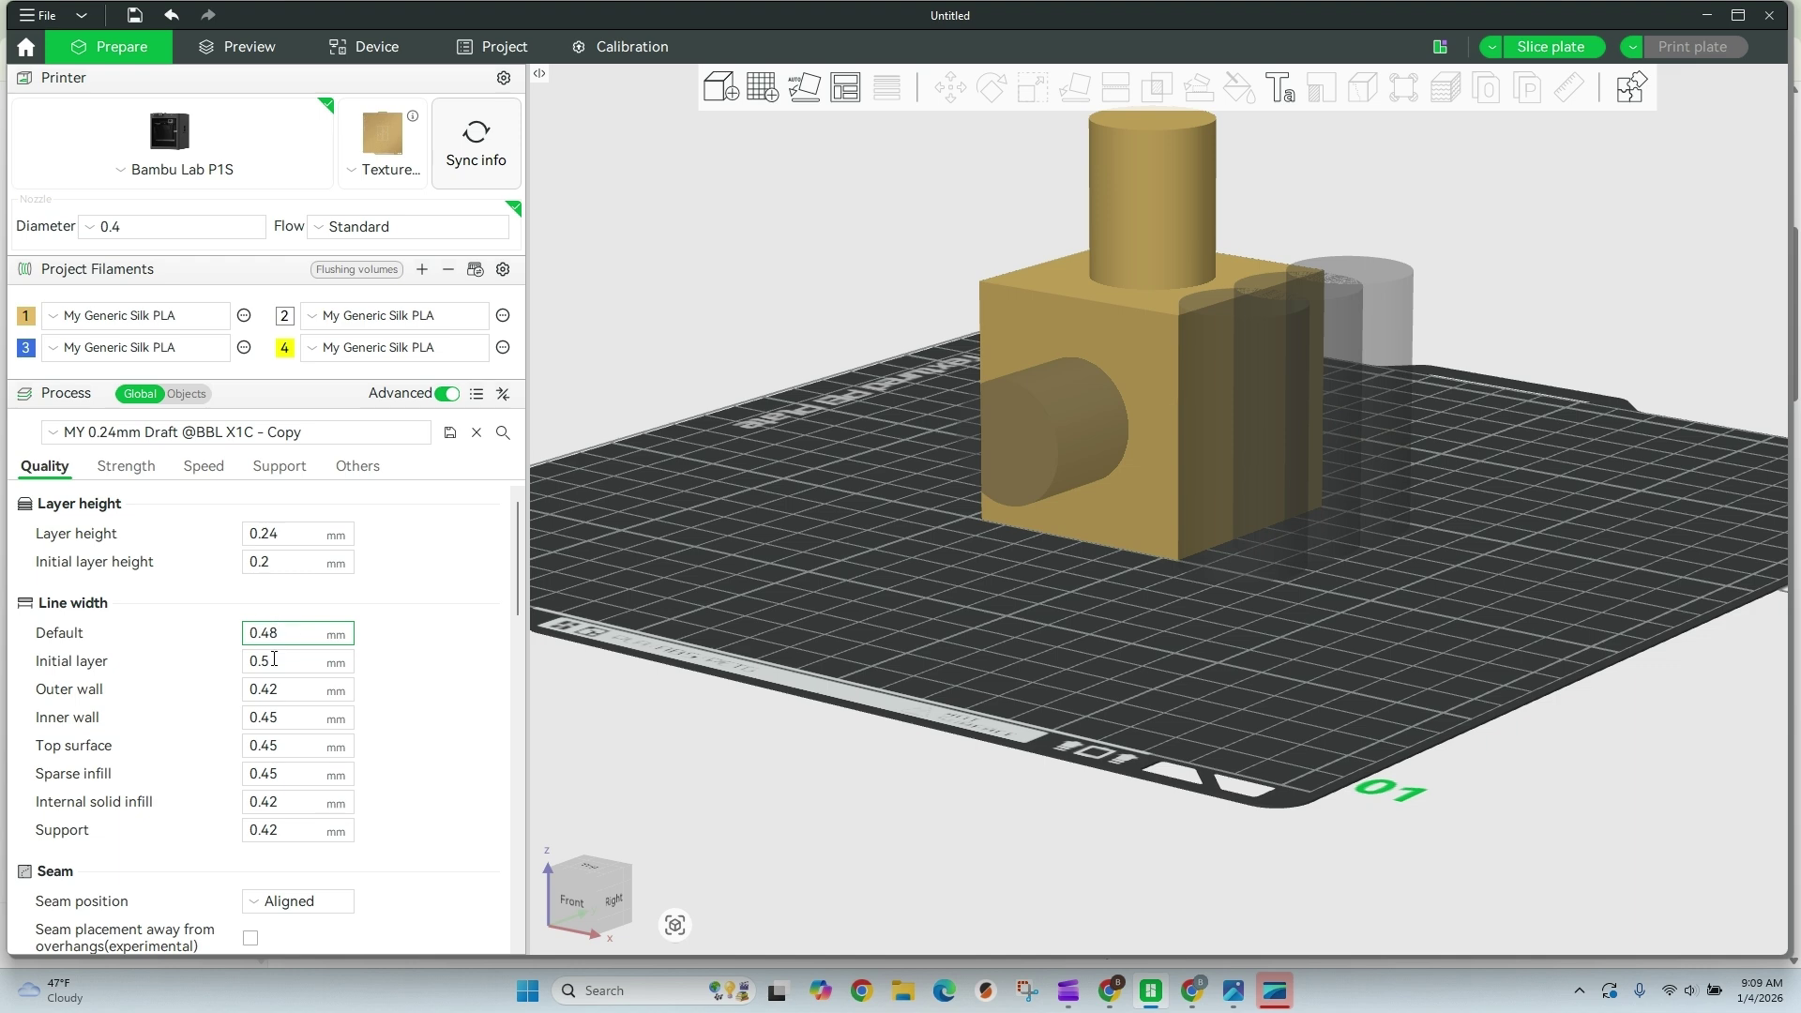
left_click(284, 689)
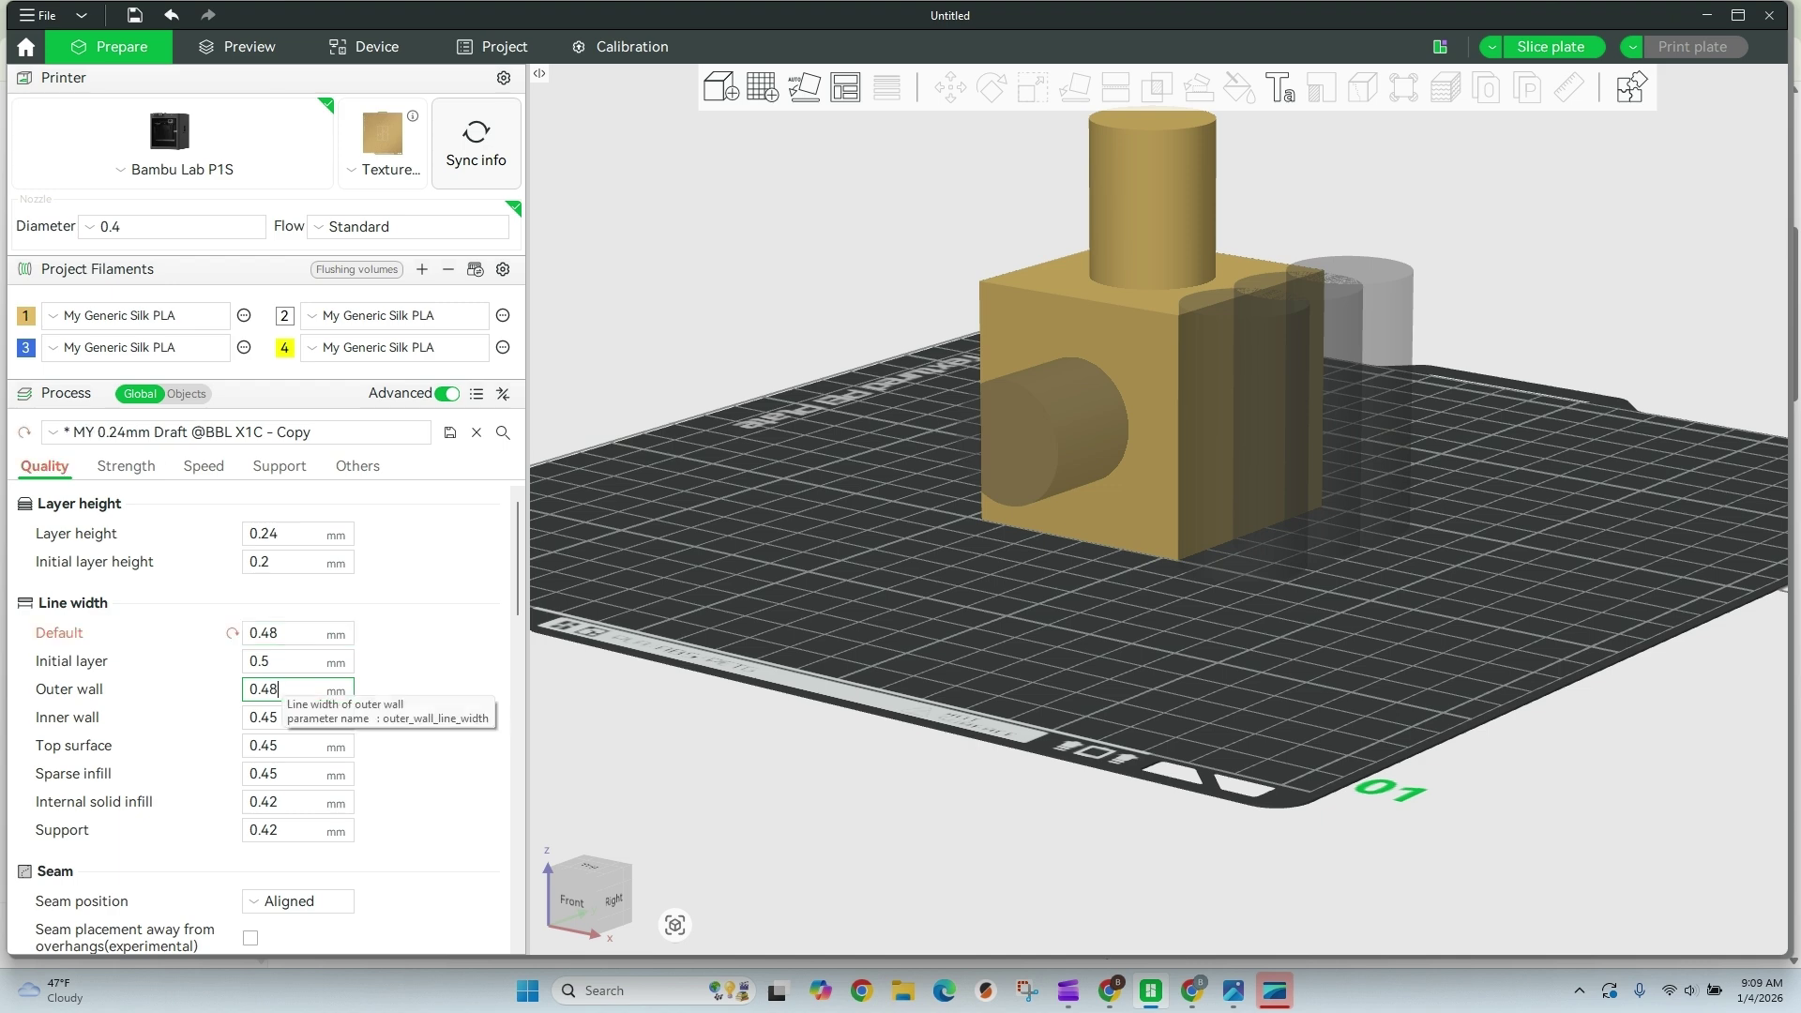
left_click(284, 719)
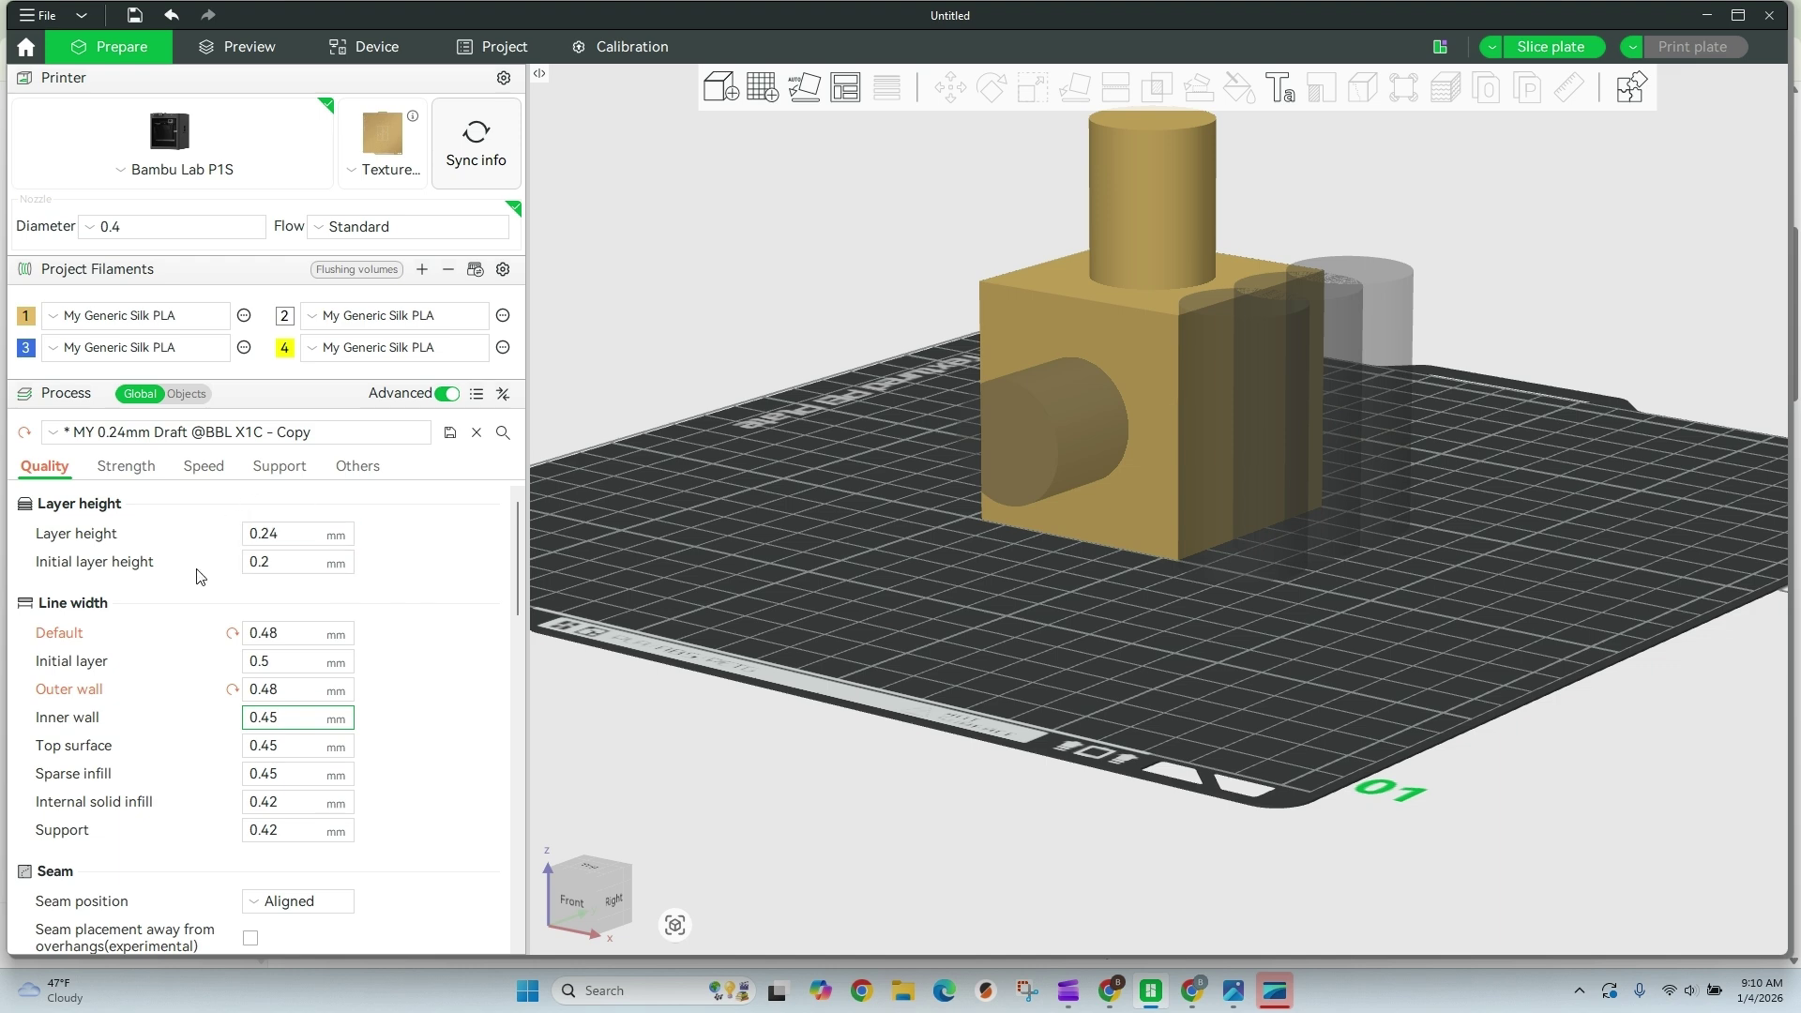
Set speeds to outer wall 40 mm/s, inner wall 50 mm/s, top surface 30 mm/s
left_click(205, 468)
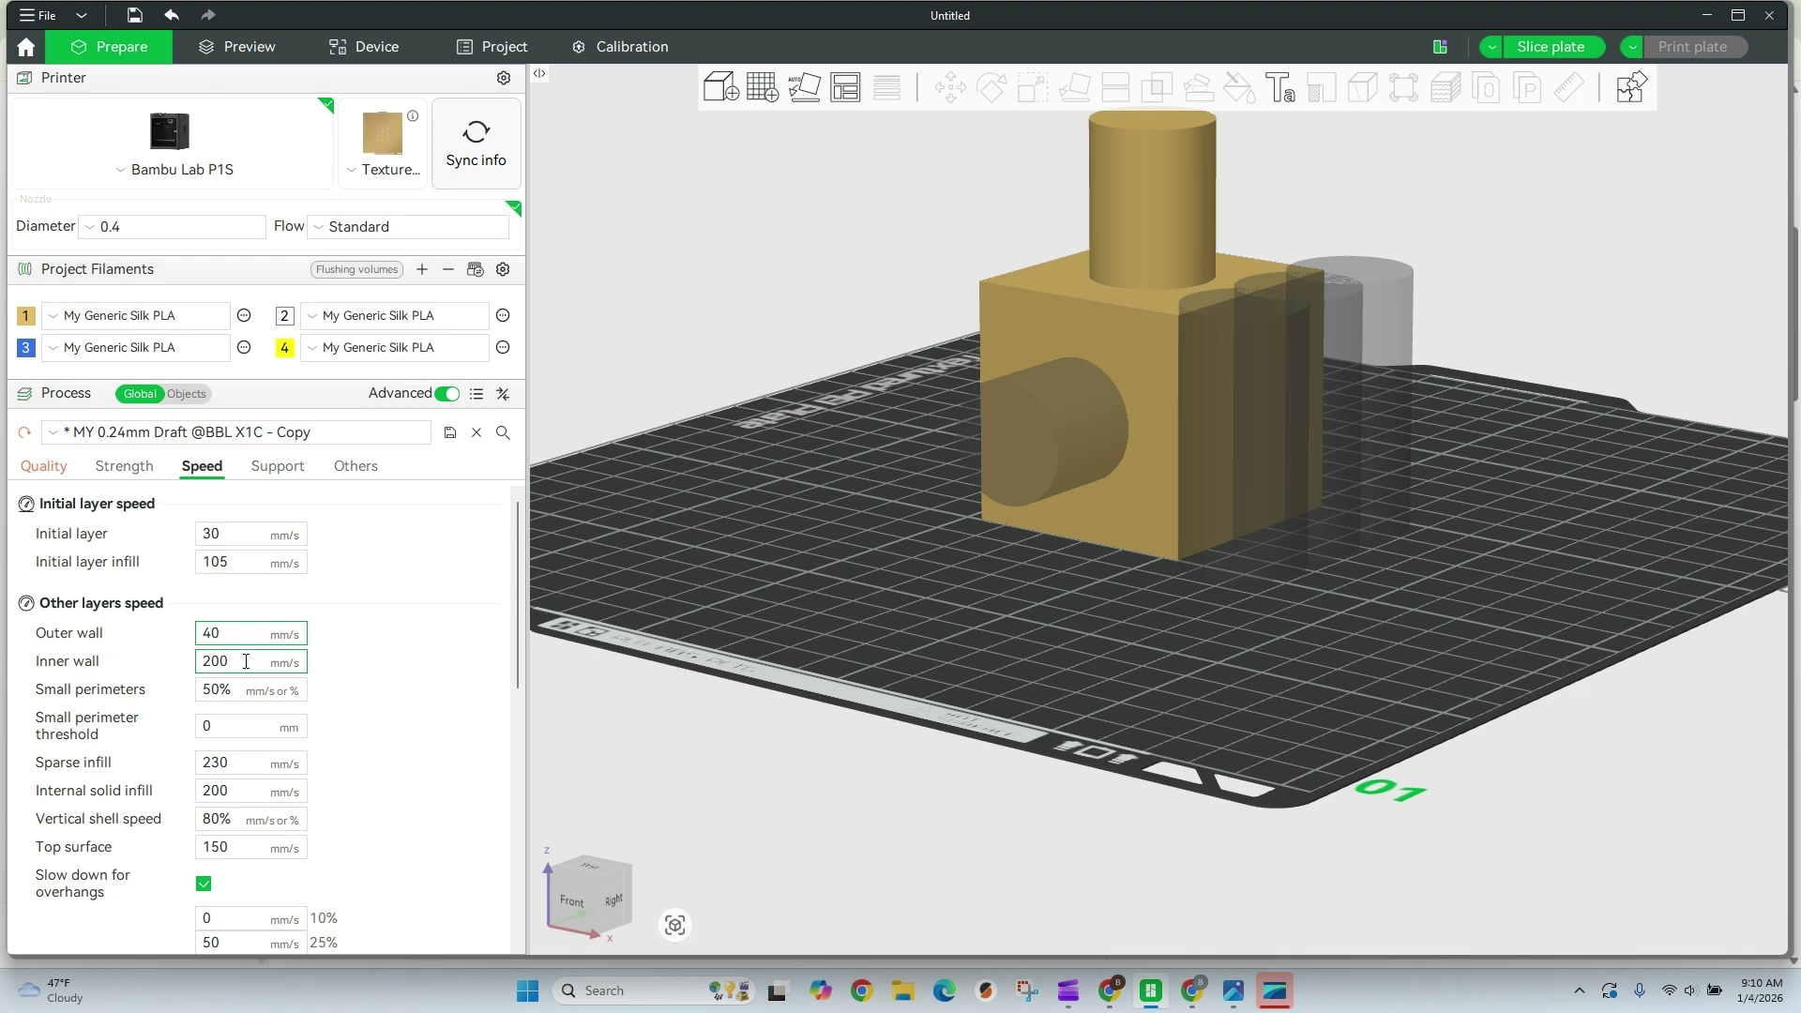
left_click(246, 661)
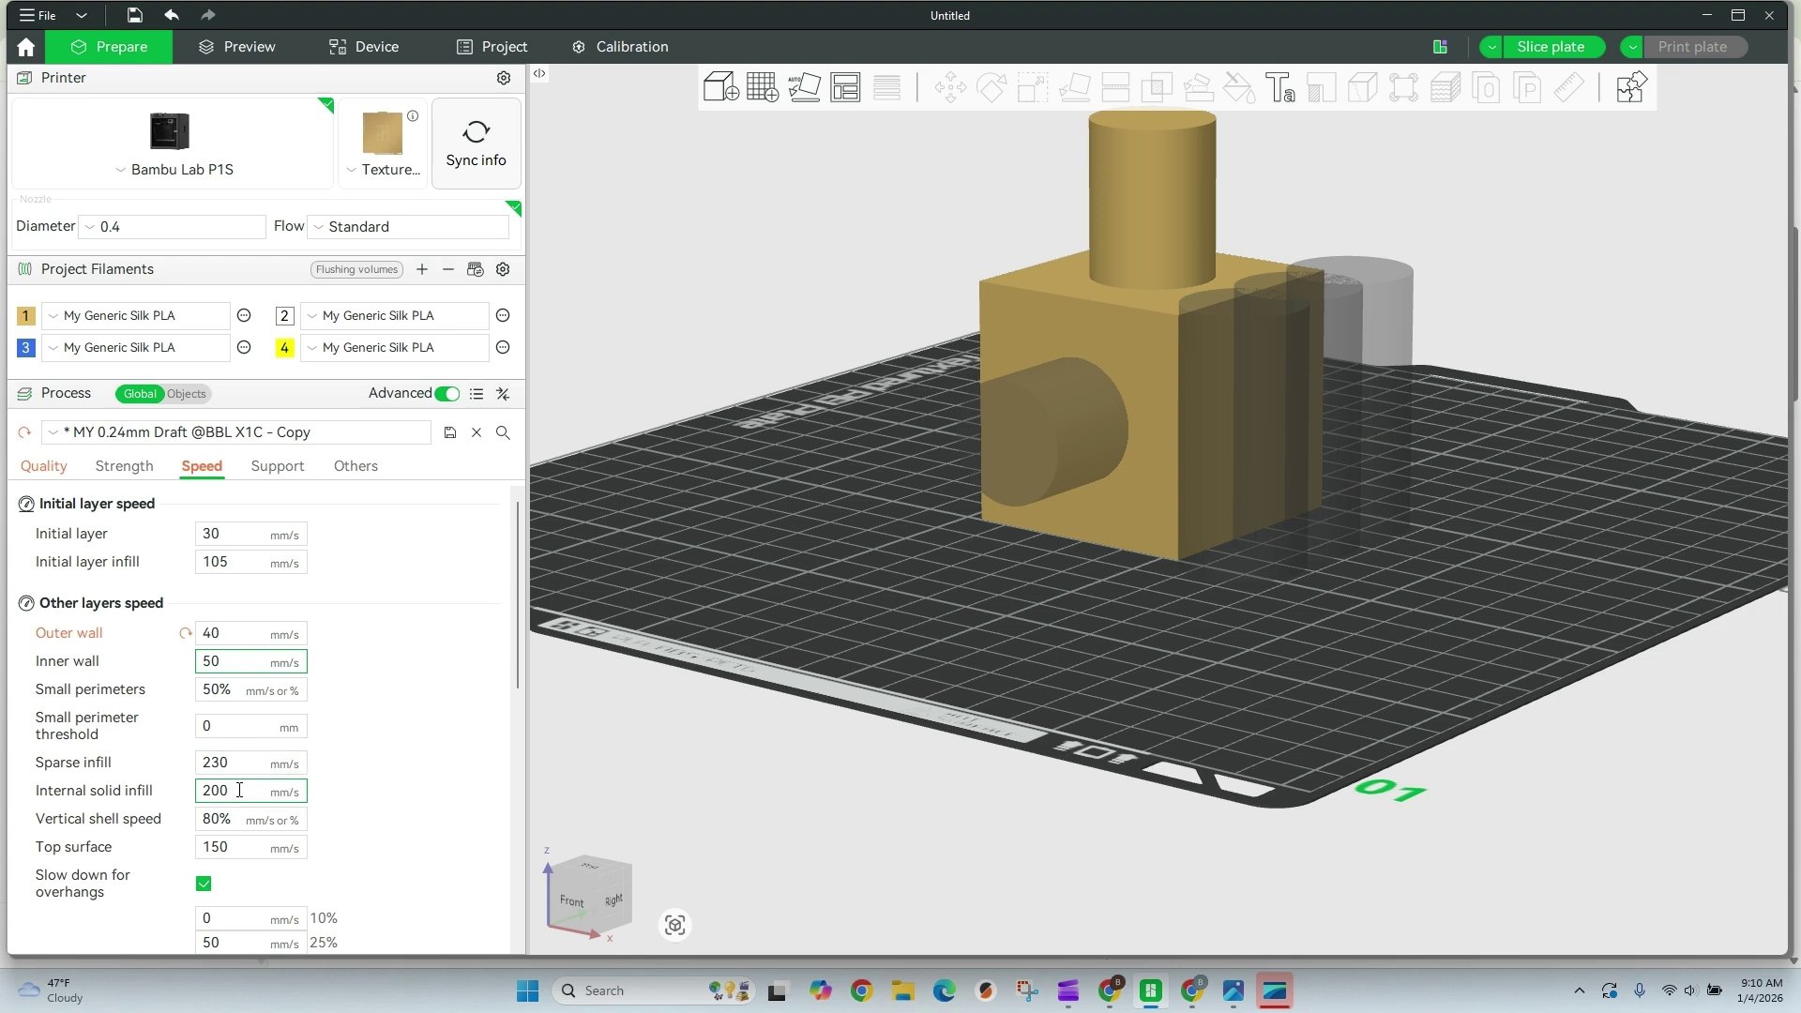
left_click(239, 847)
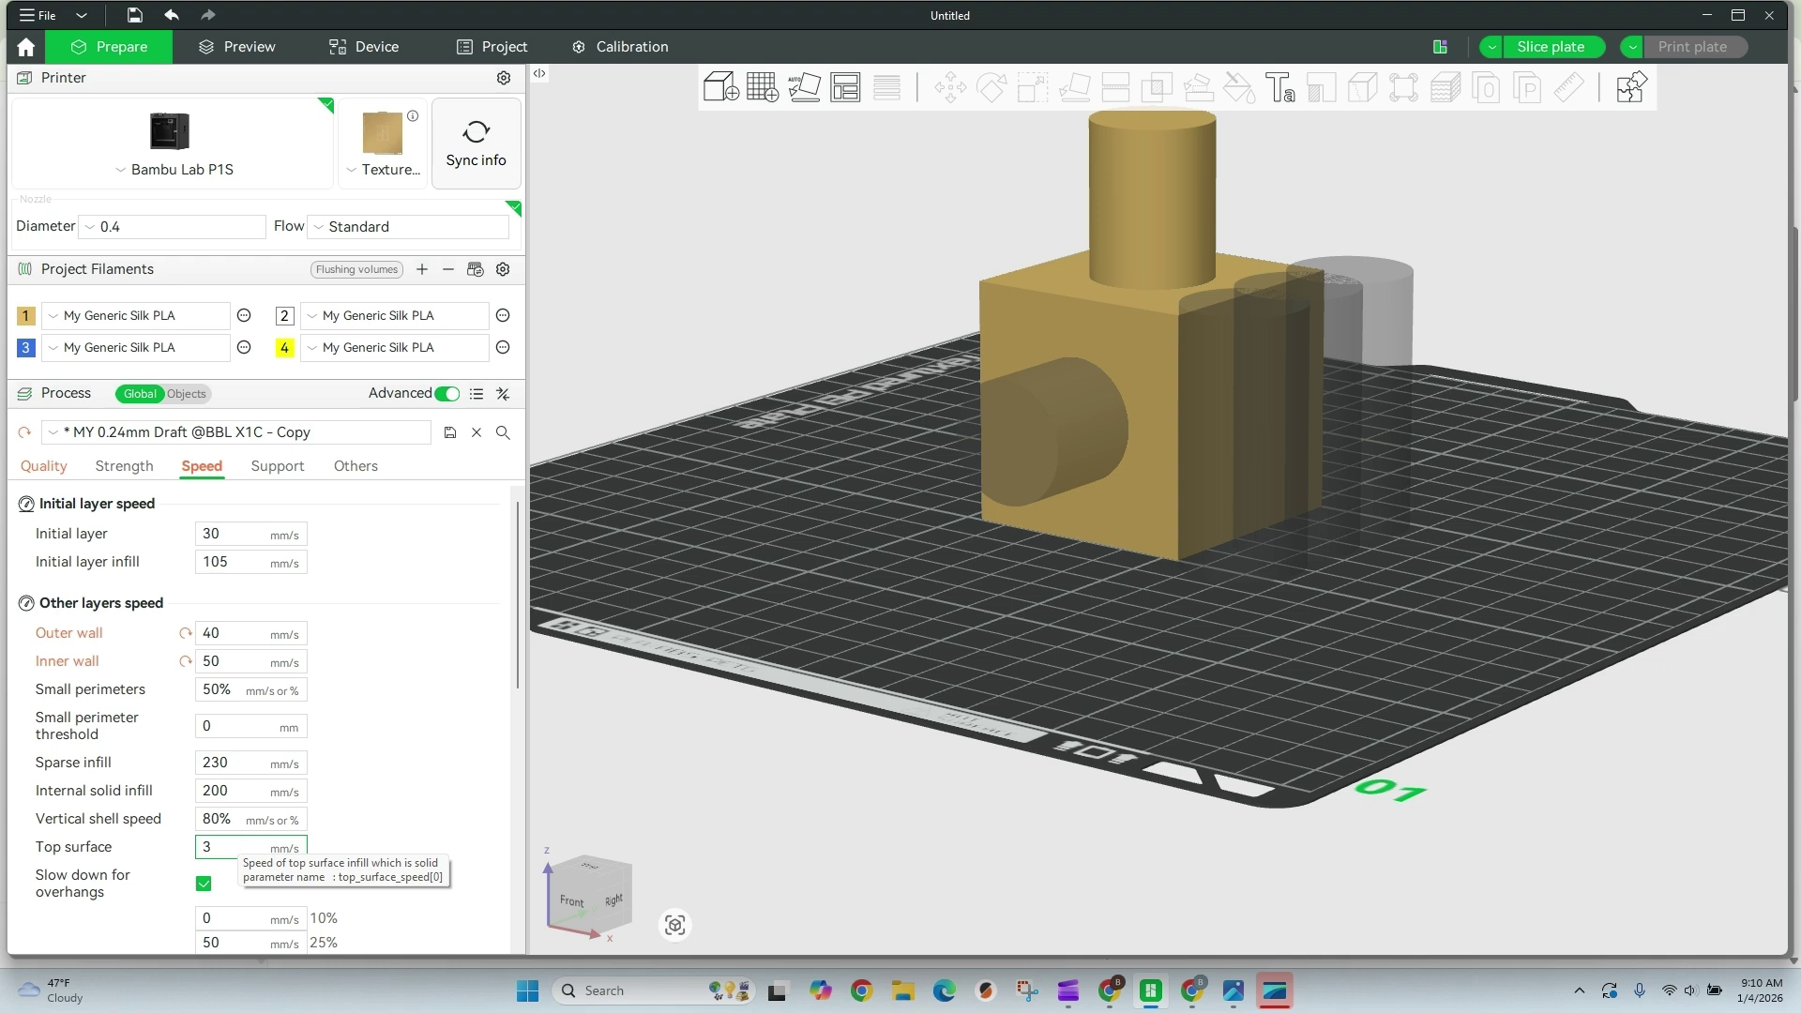
left_click(414, 820)
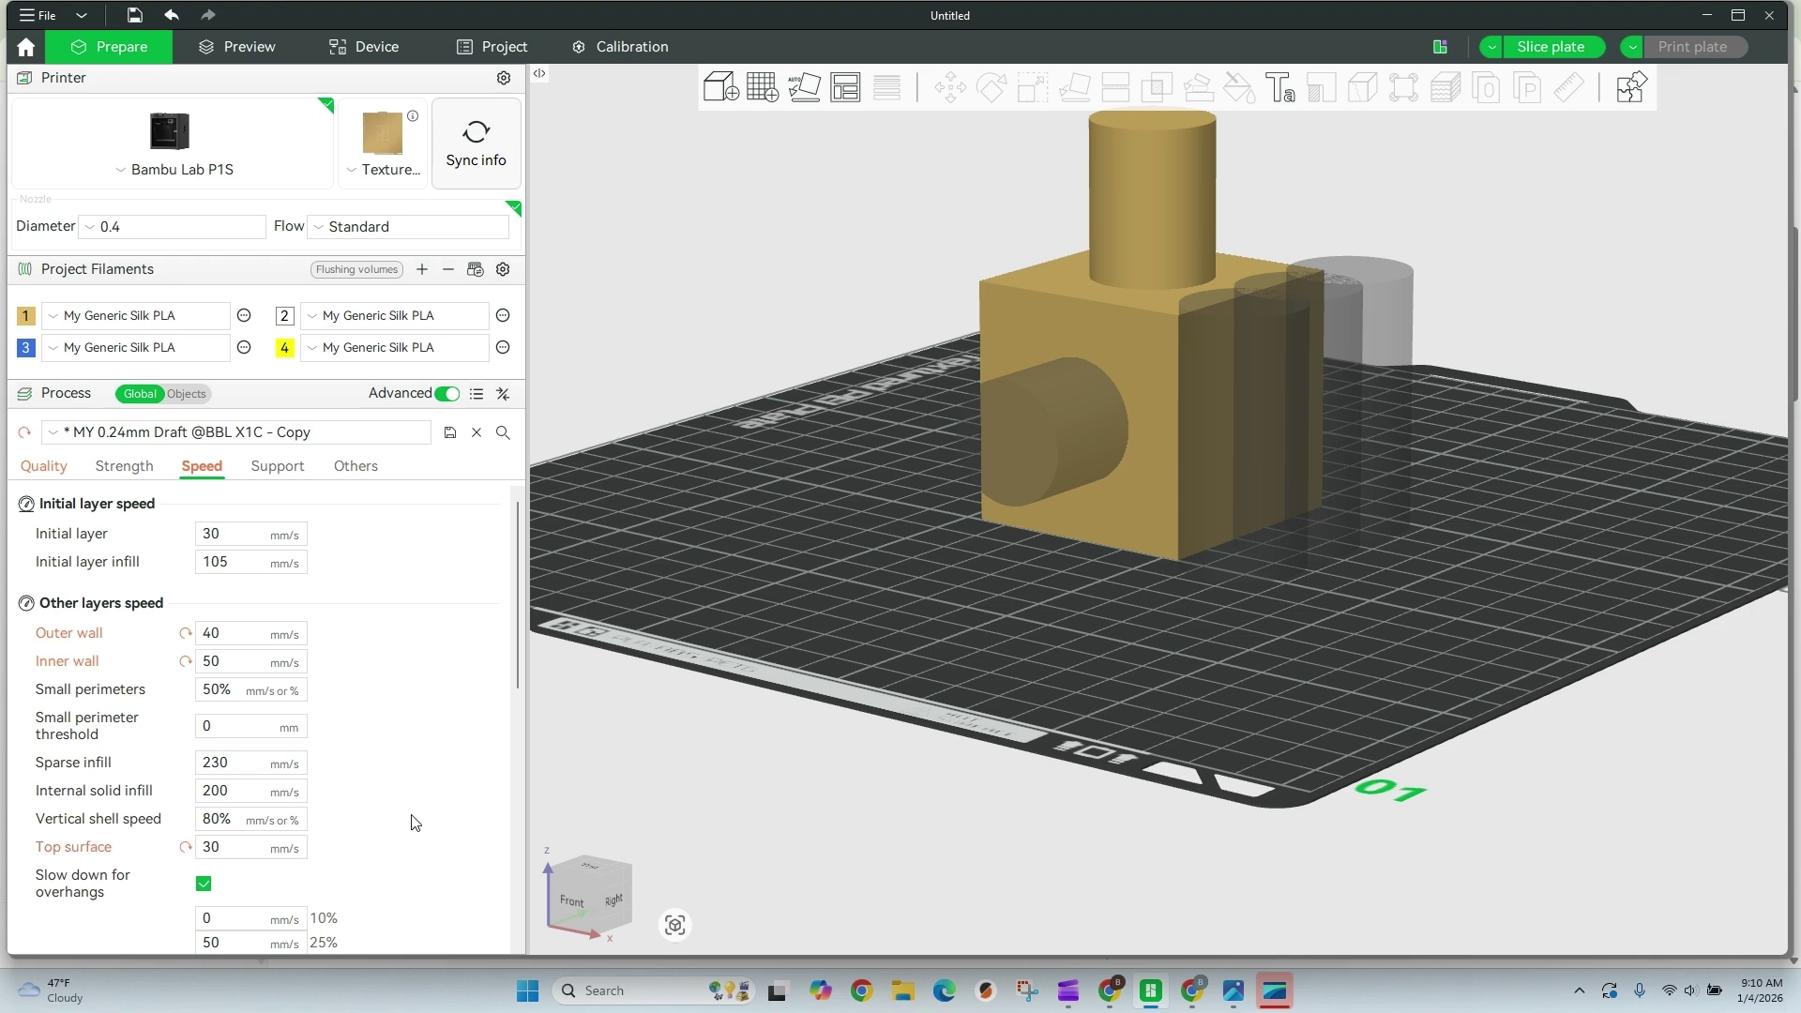
scroll(259, 755, "down", 1)
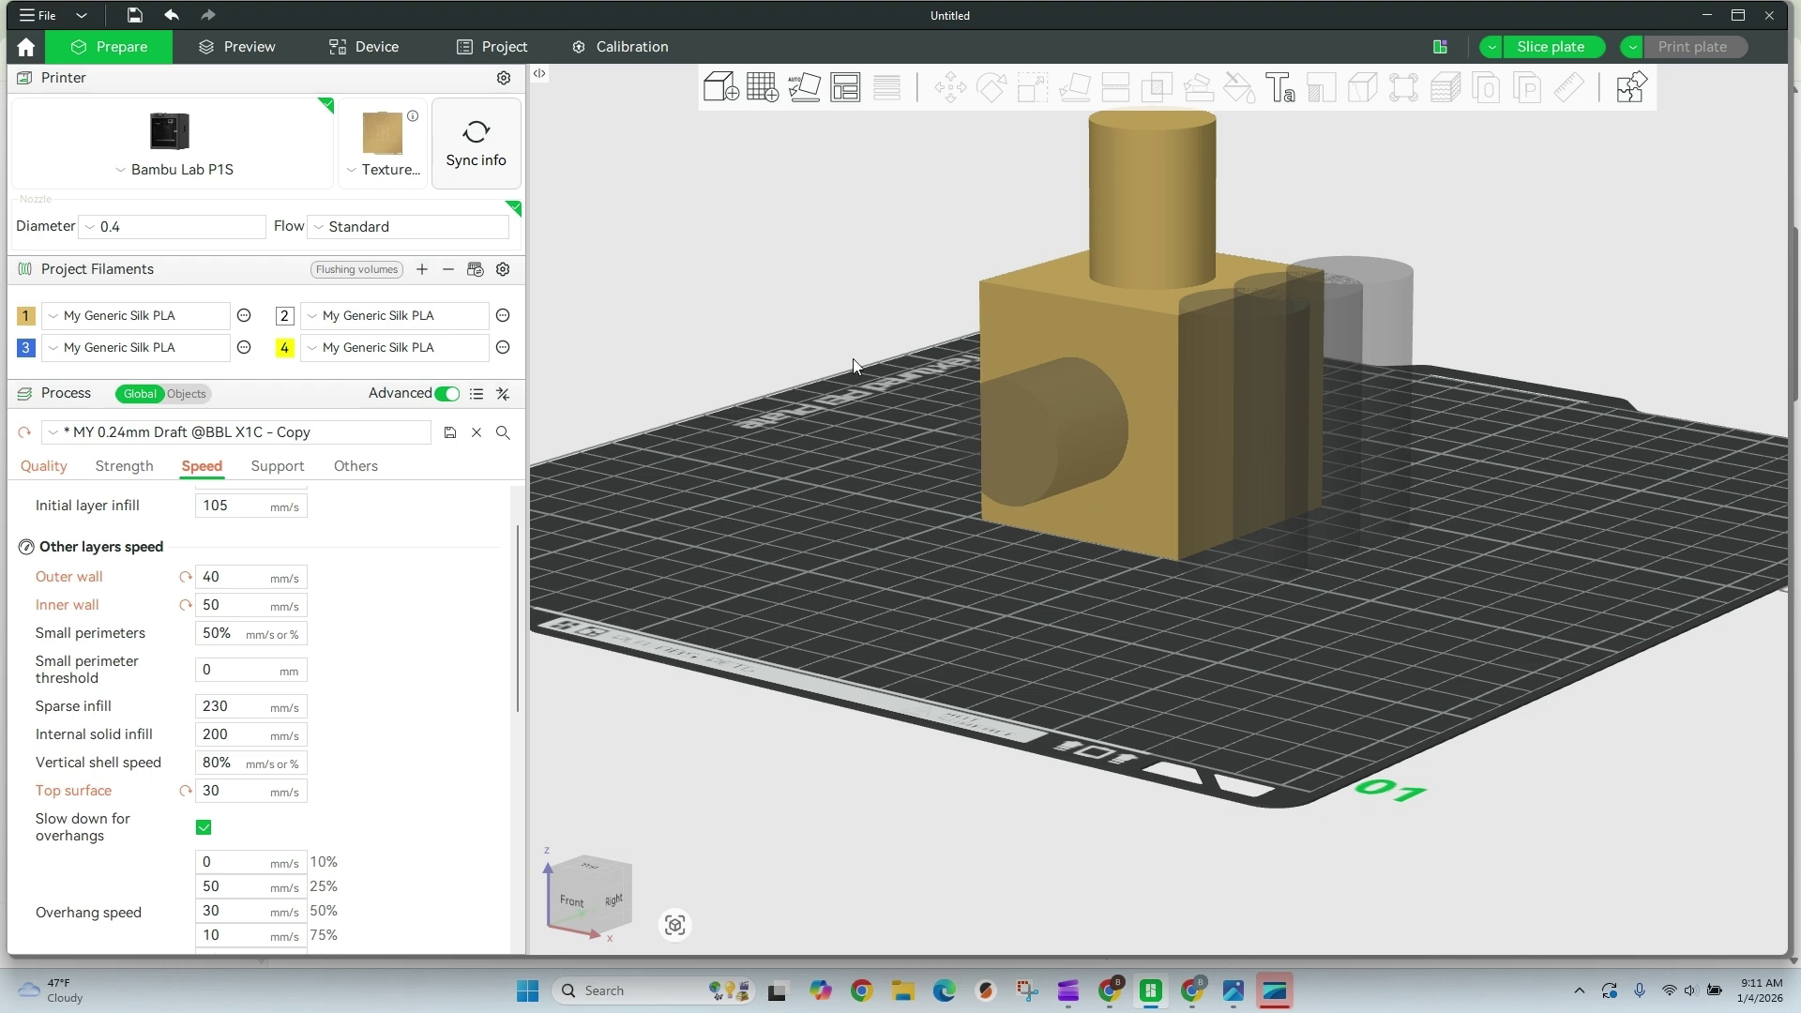
scroll(414, 671, "up", 1)
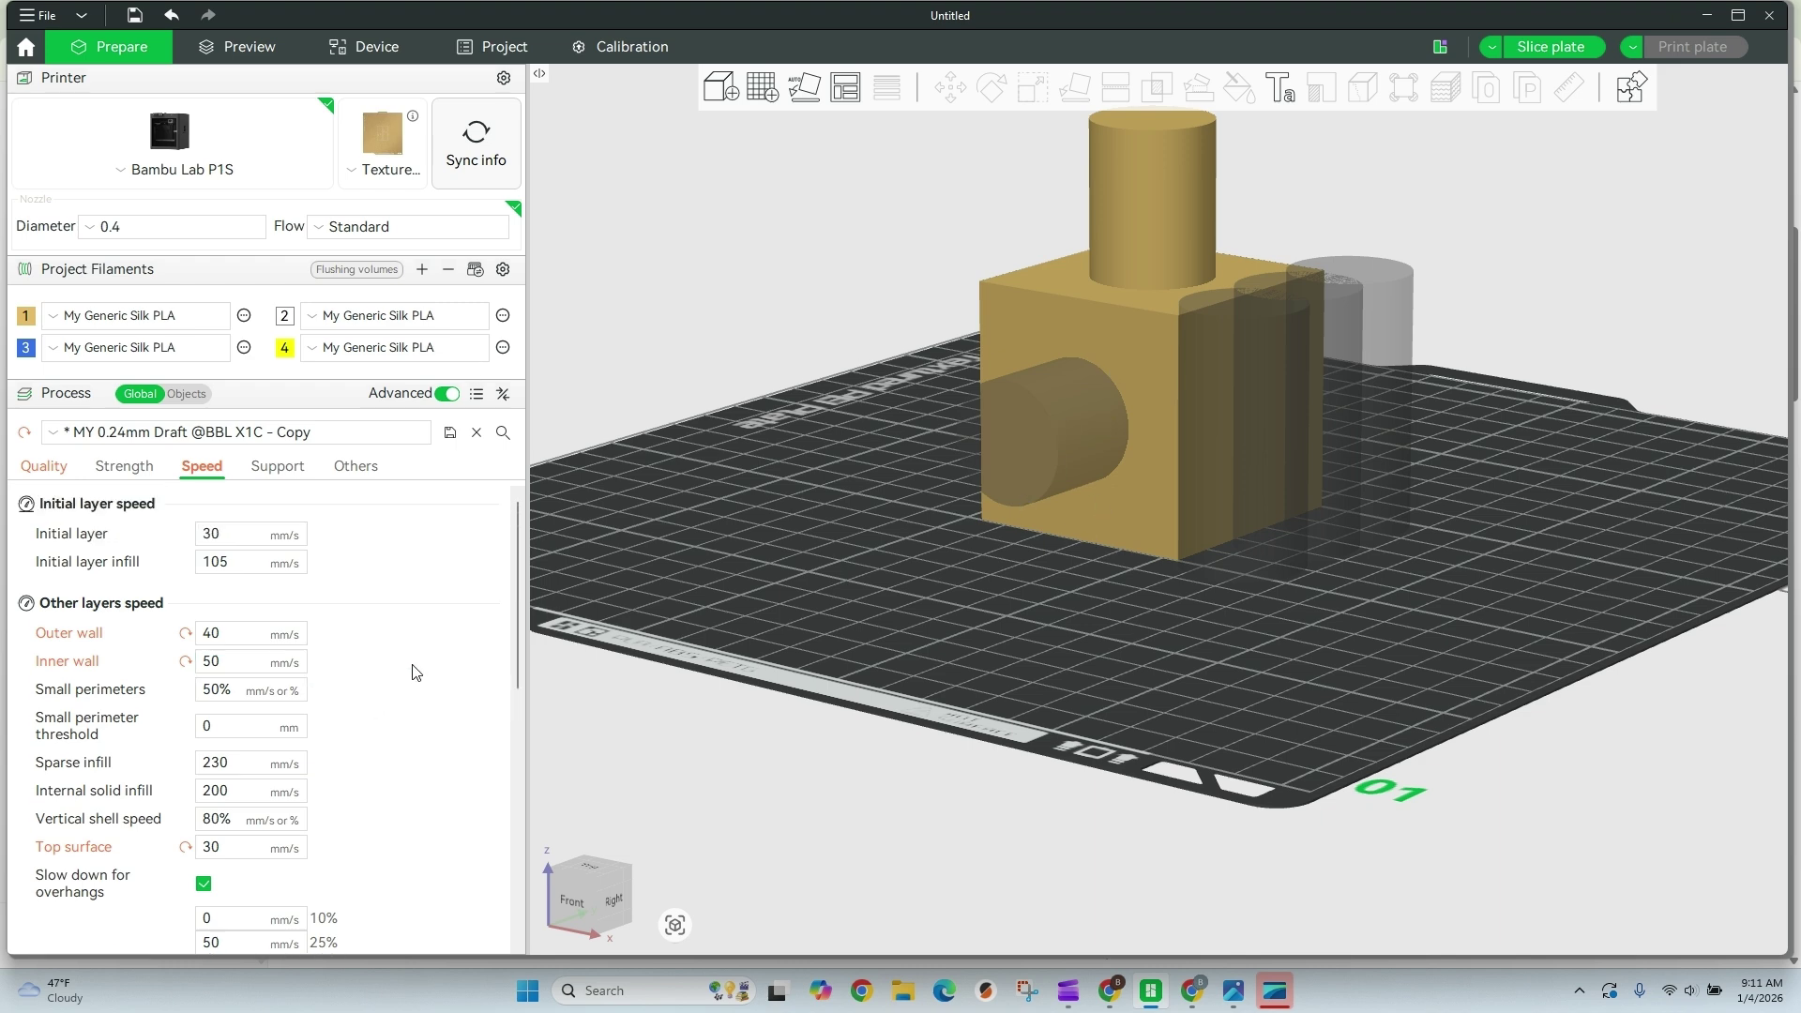
left_click(125, 479)
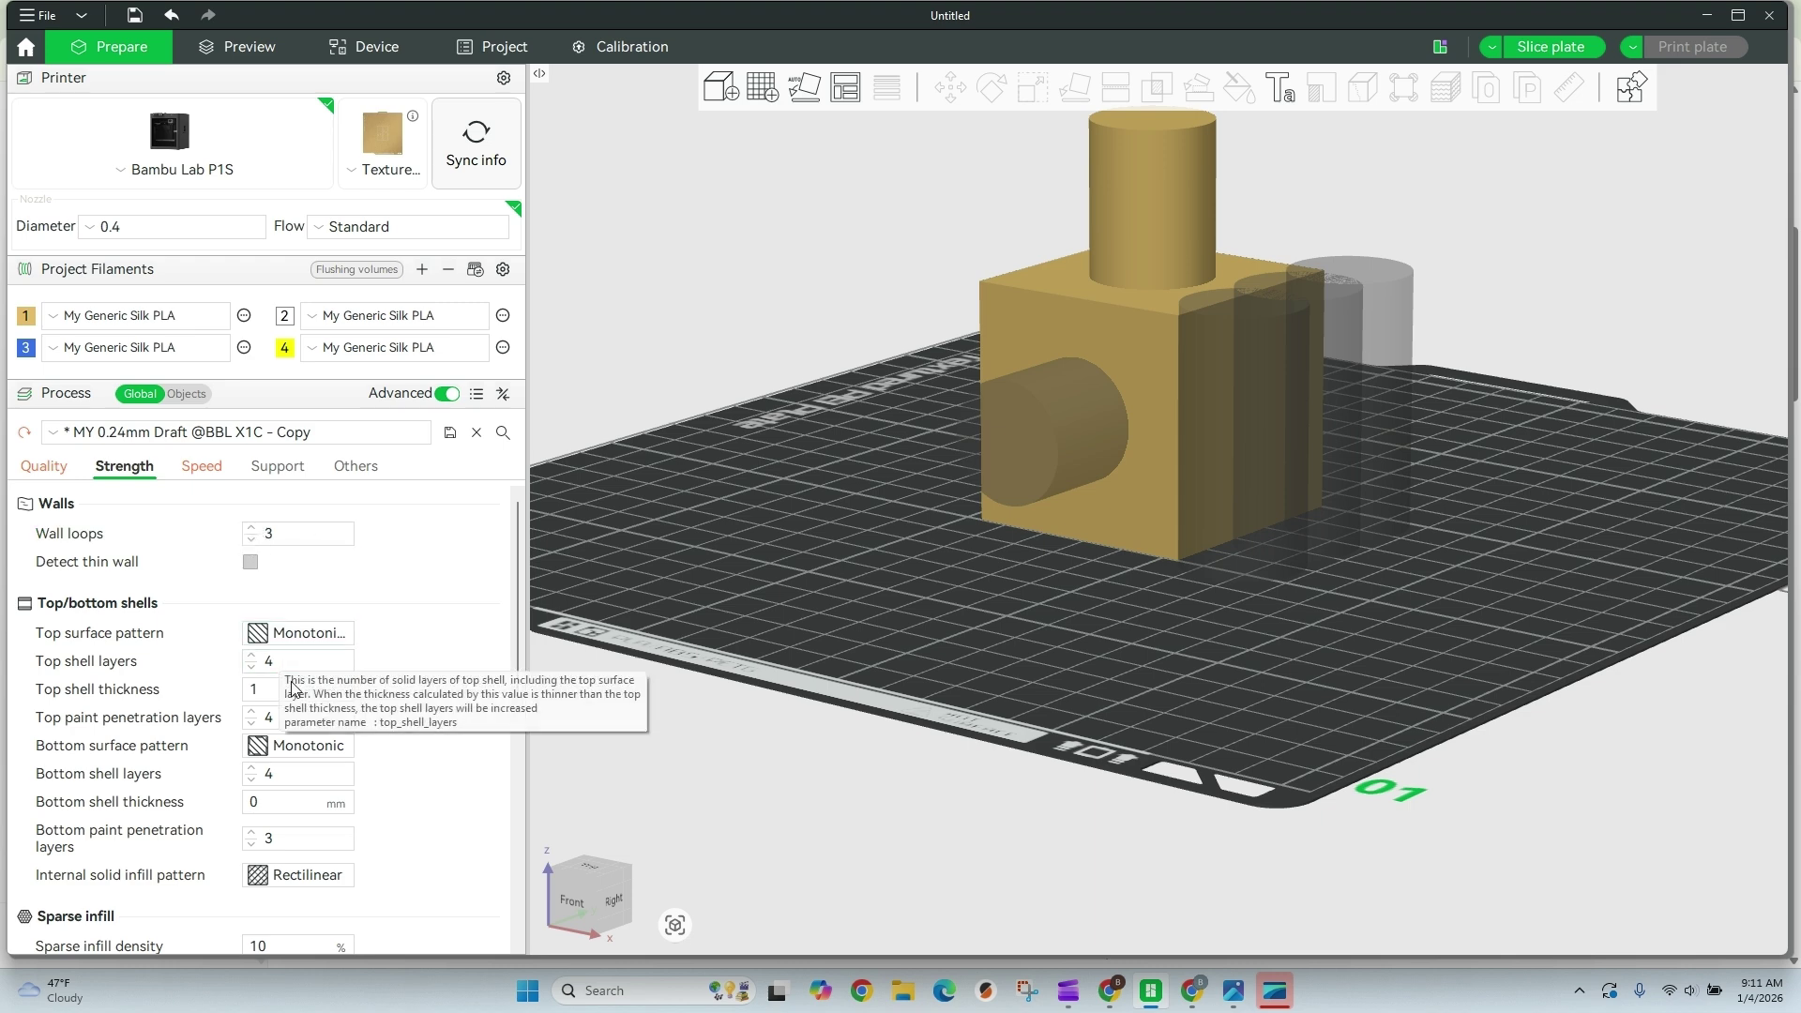
scroll(276, 799, "down", 5)
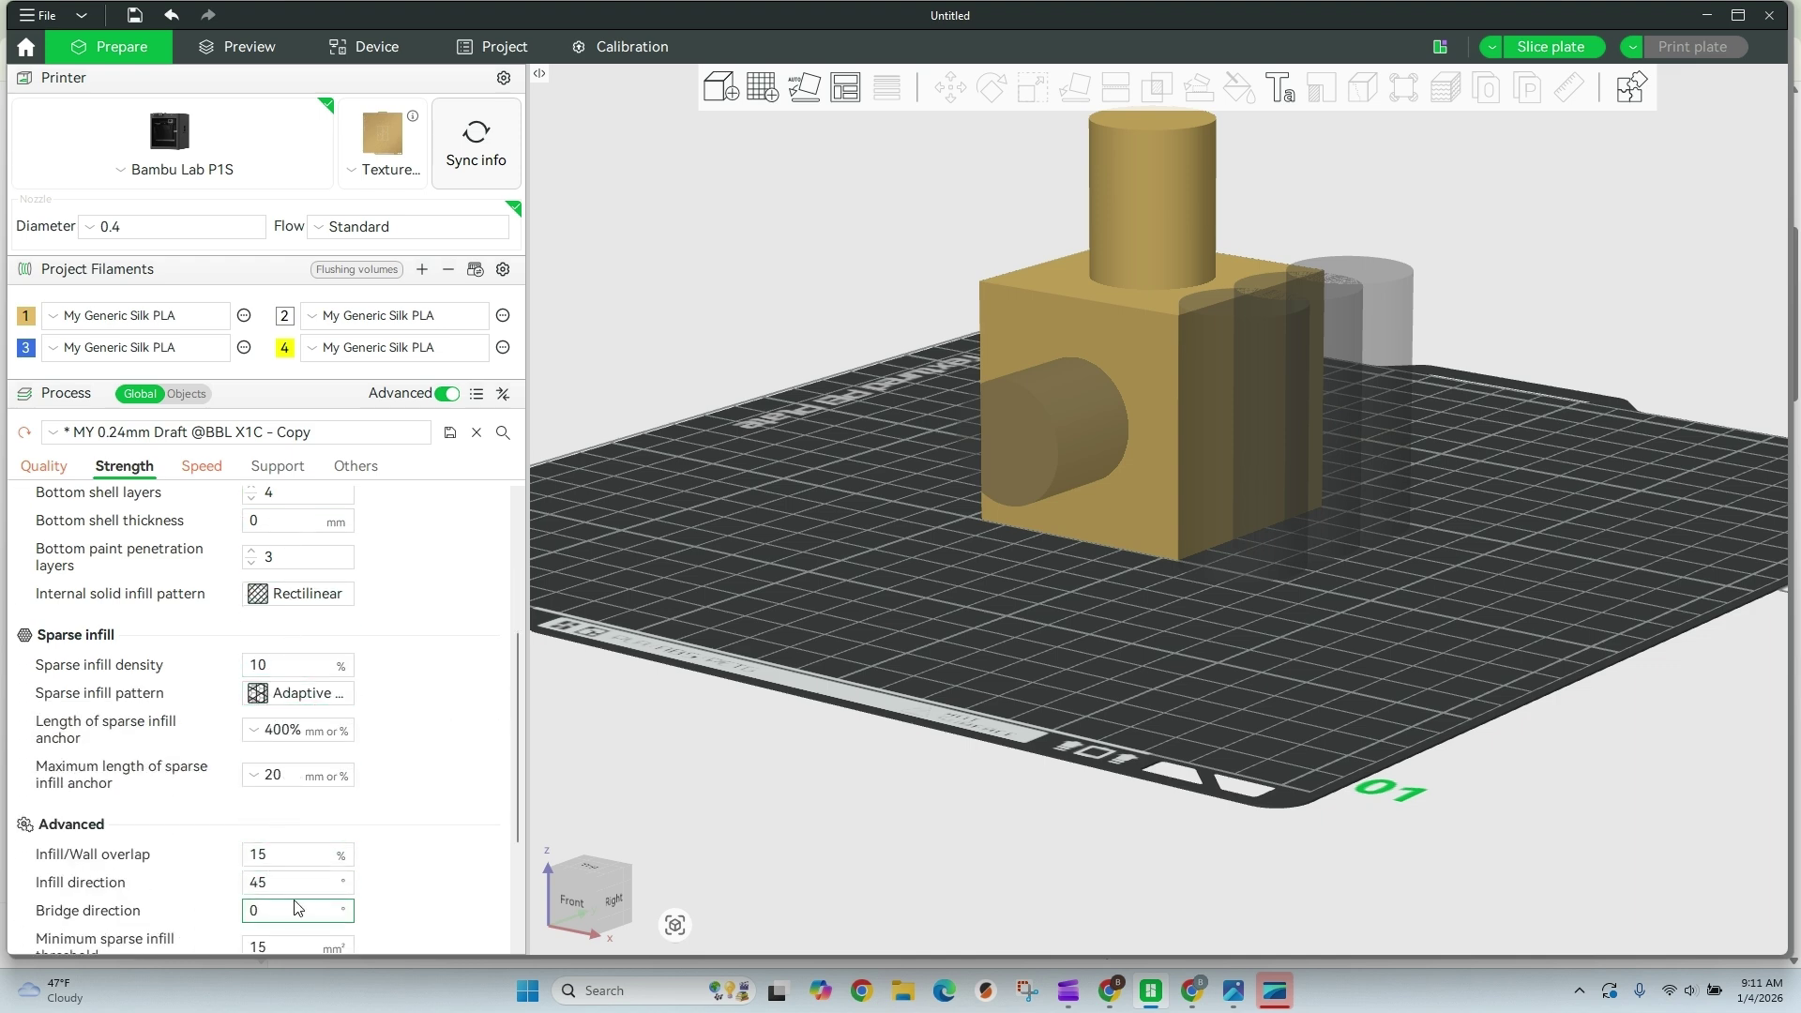
scroll(282, 915, "down", 3)
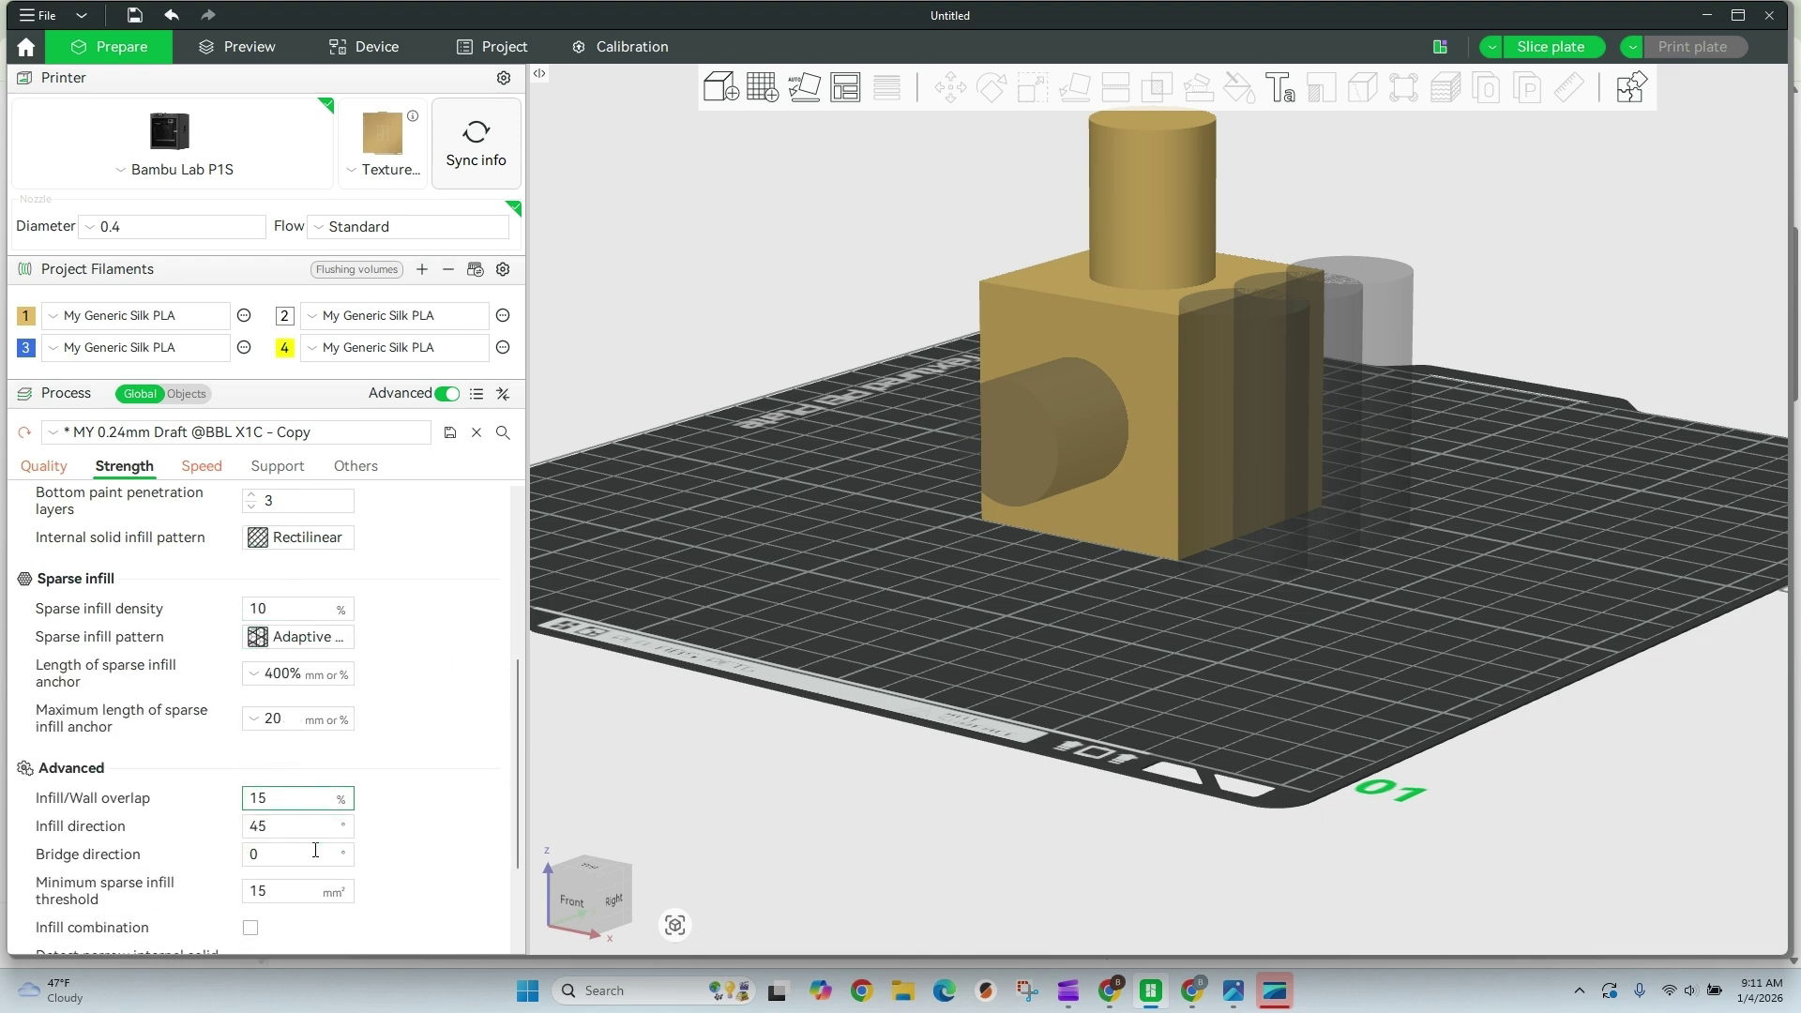
Slice the plate (344 layers, 36.71 g, 1h27m) and orbit the preview from above
left_click(1551, 47)
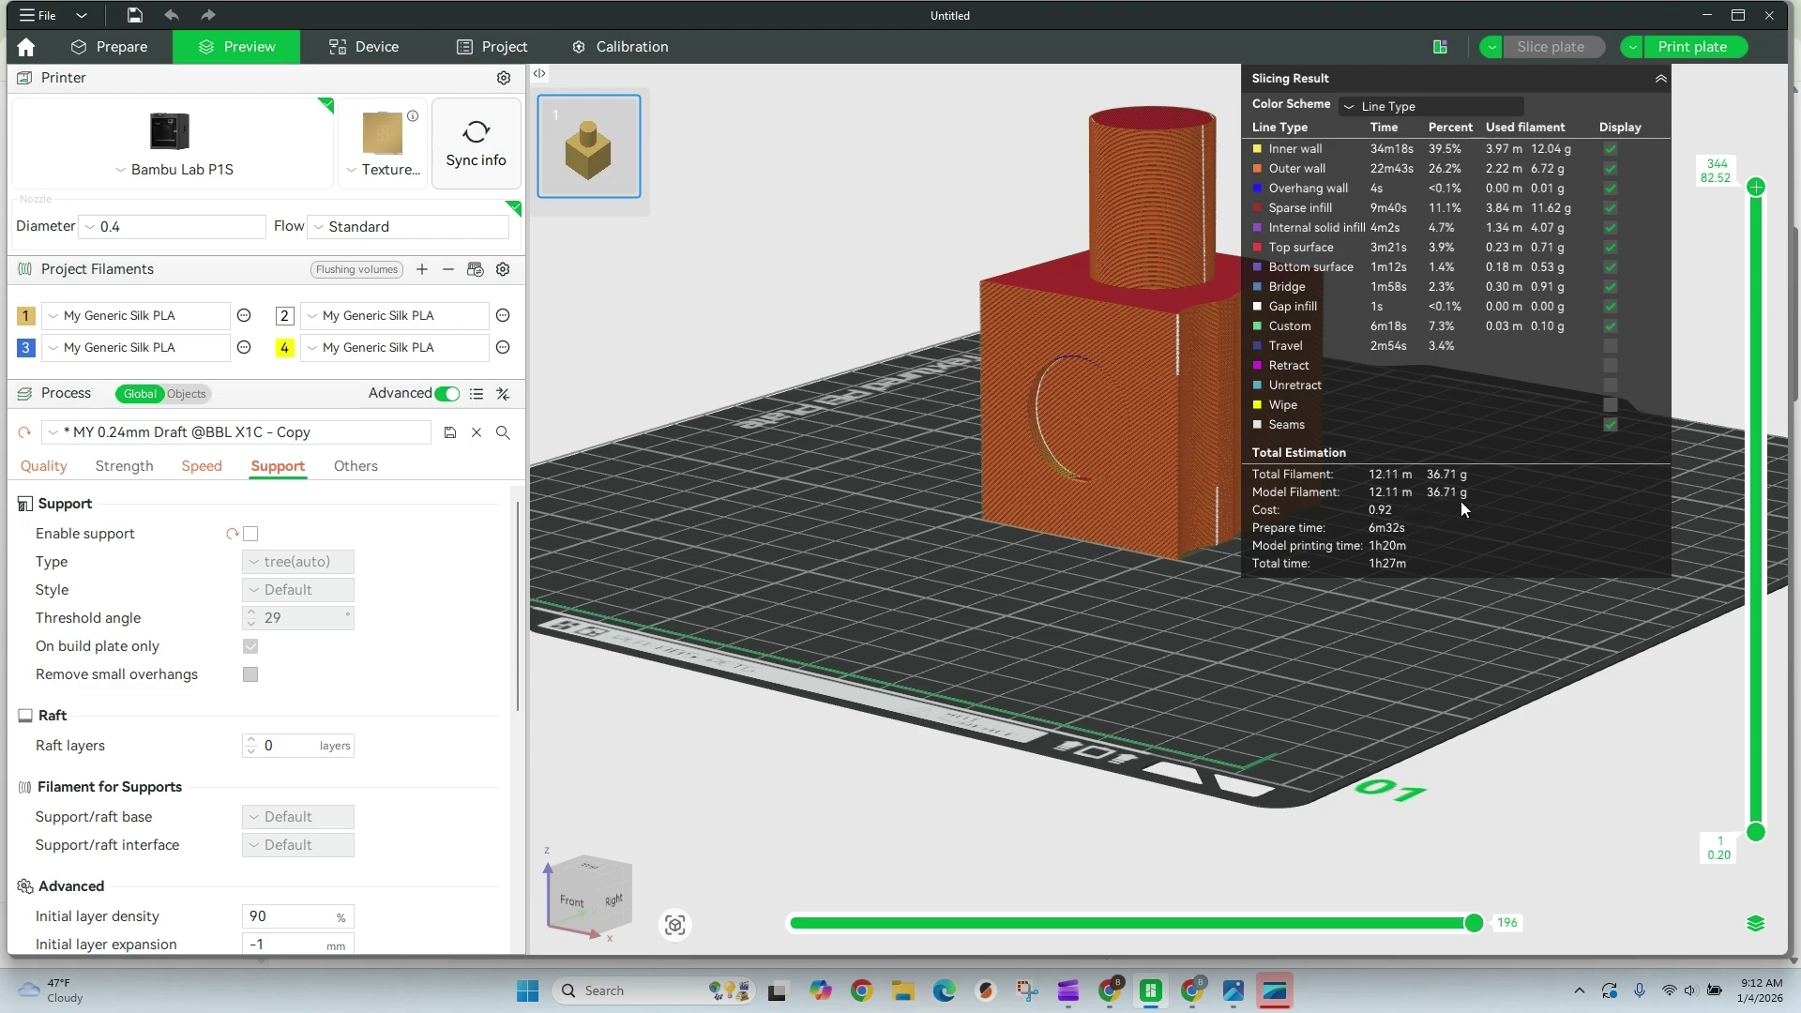
left_click_drag(1155, 612, 714, 649)
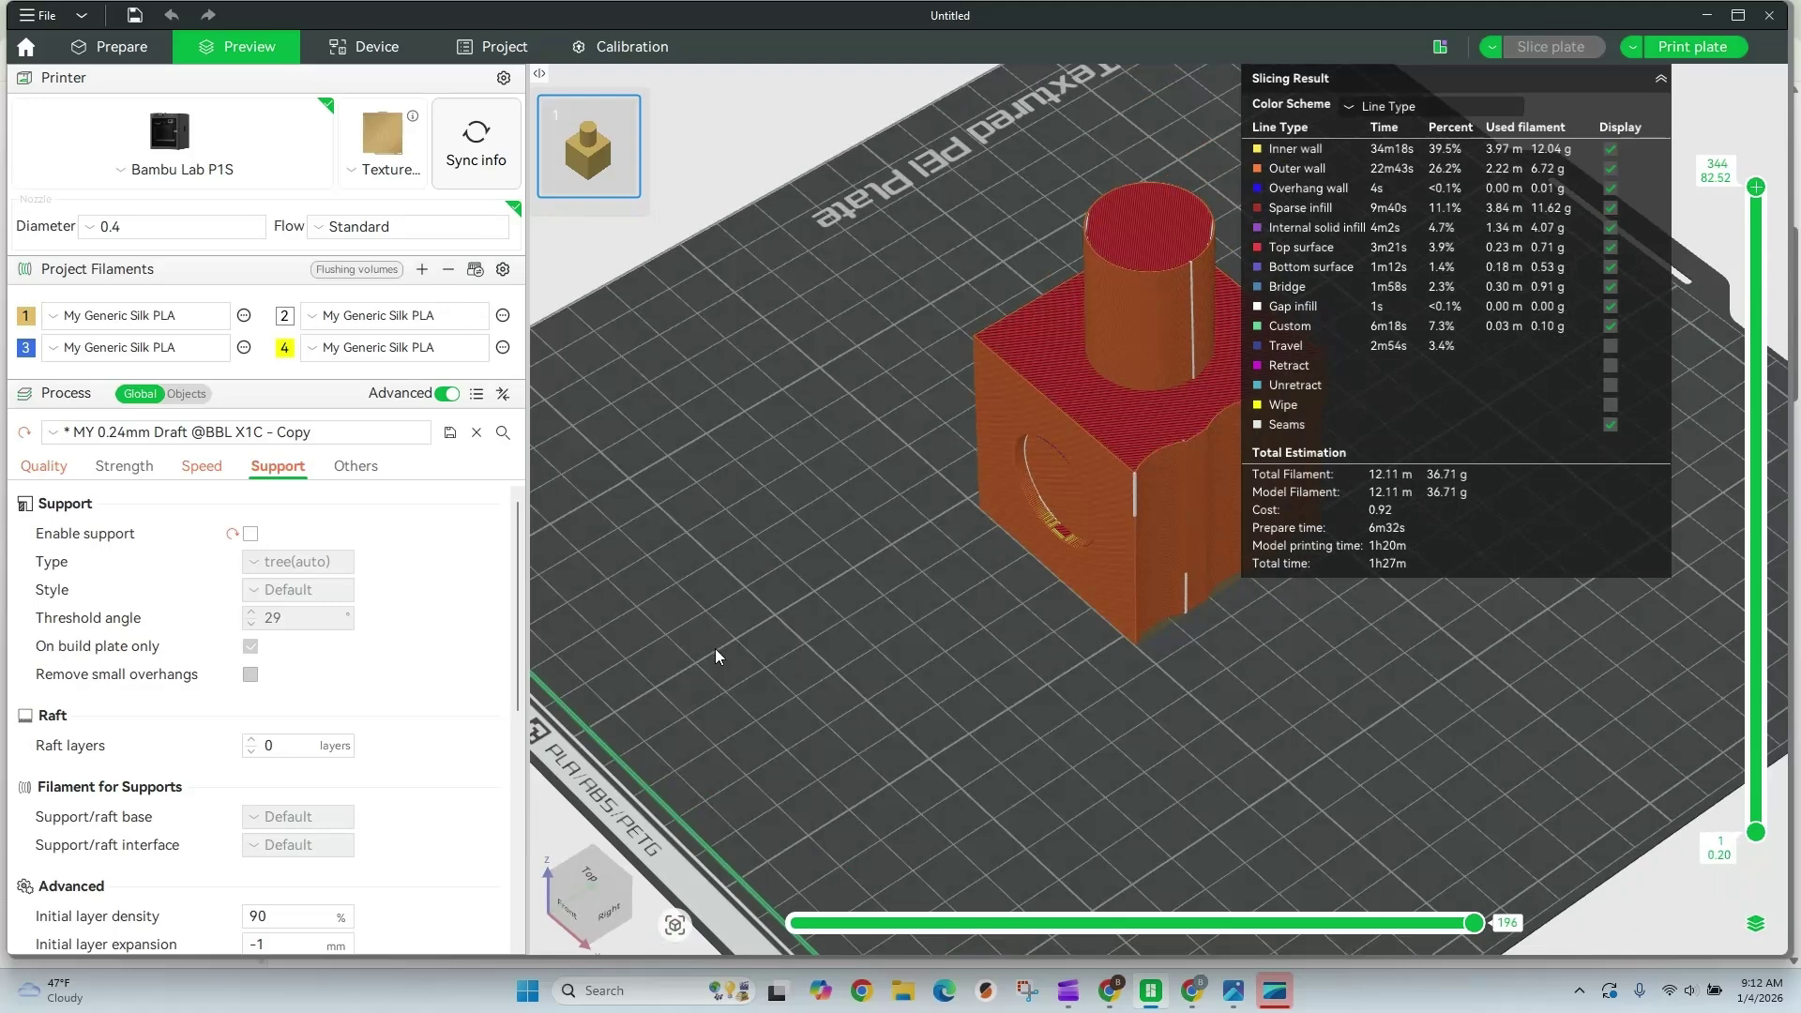
Send the Cube print job to the printer, confirming past the unknown-filament AMS warning
left_click(1705, 52)
left_click(643, 670)
left_click(1161, 682)
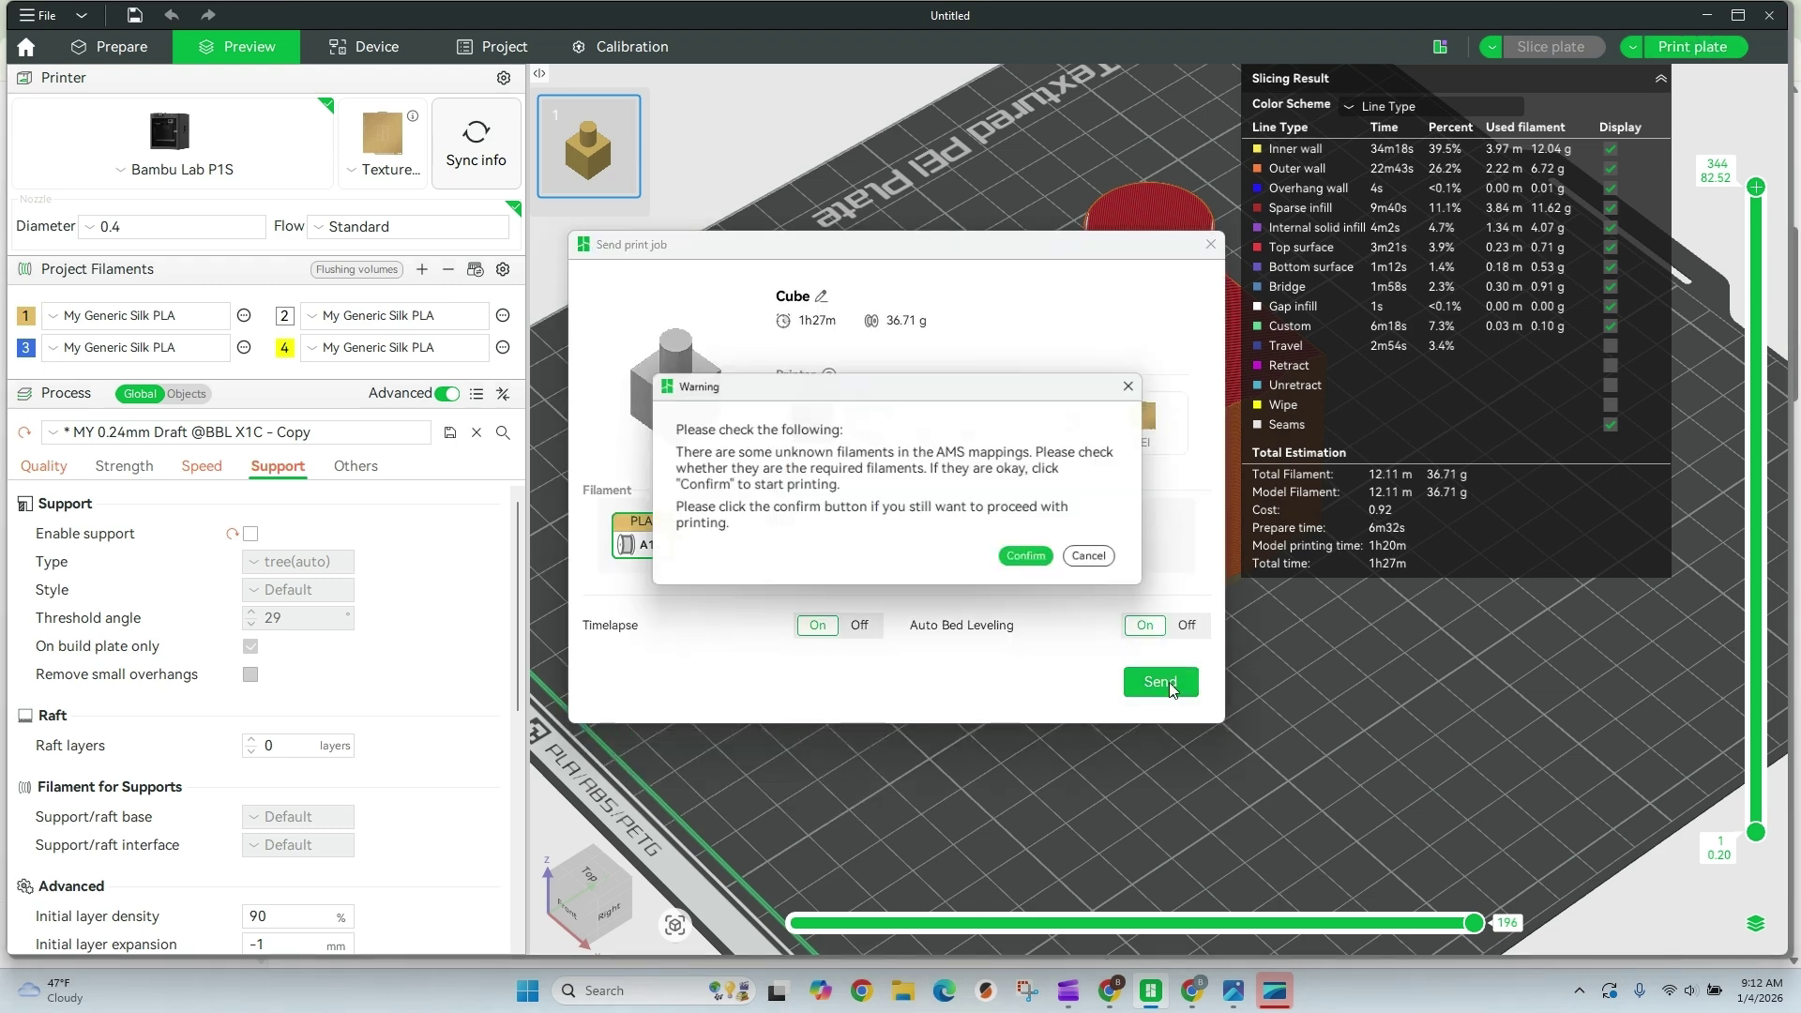